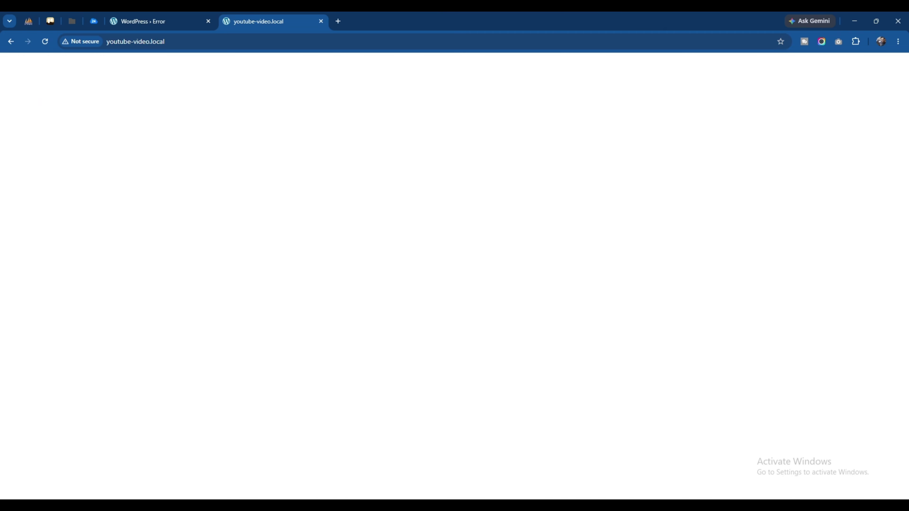
- Switch to the code editor, open wp-config.php and set the WP_DEBUG constant to true
key("alt+Tab")
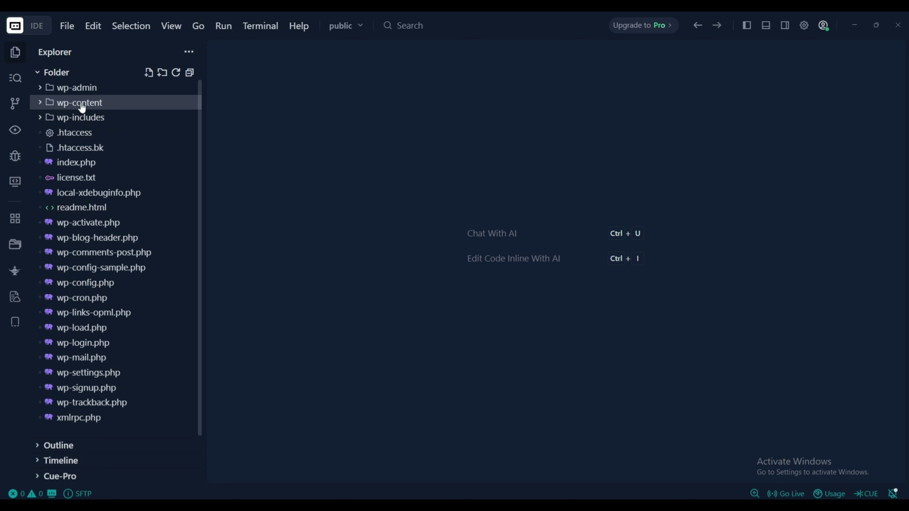
left_click(95, 288)
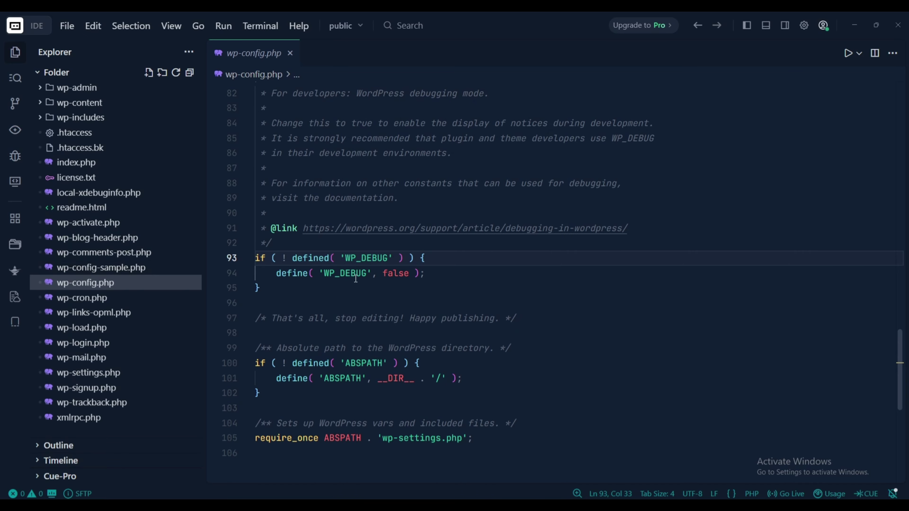
left_click(400, 275)
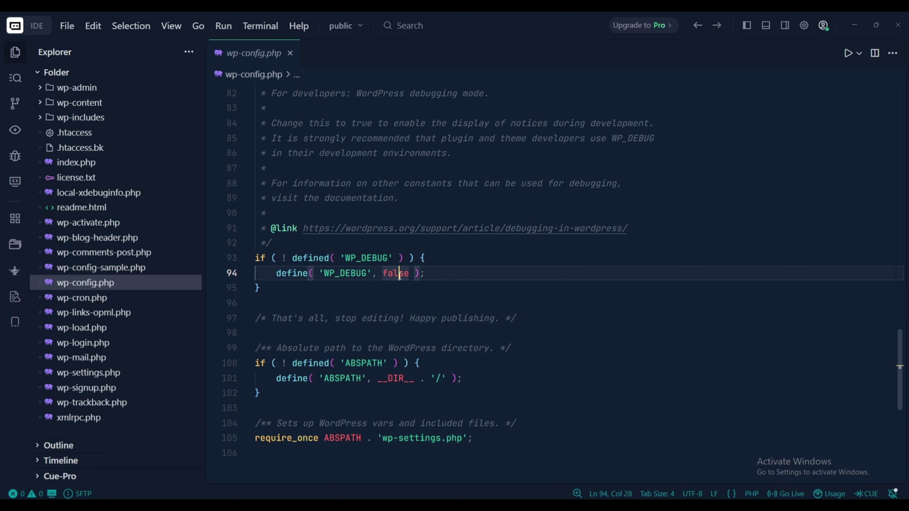
double_click(399, 275)
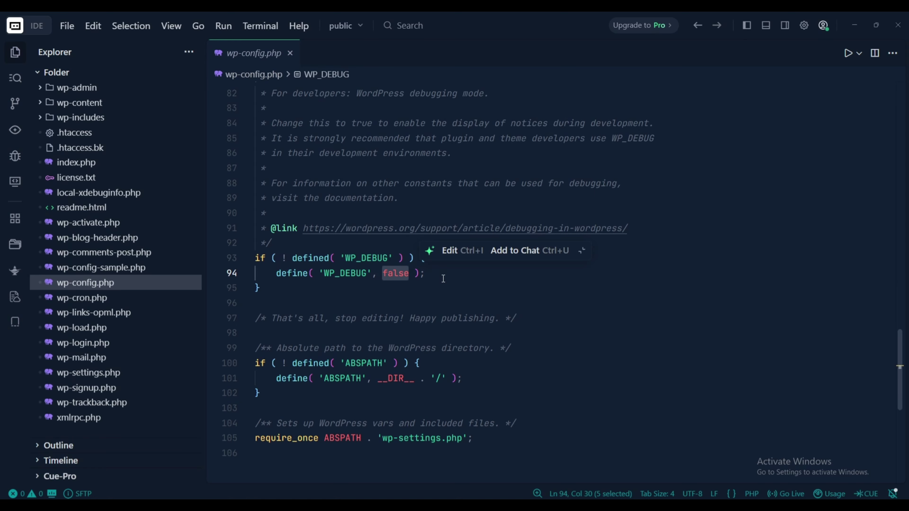
type("true")
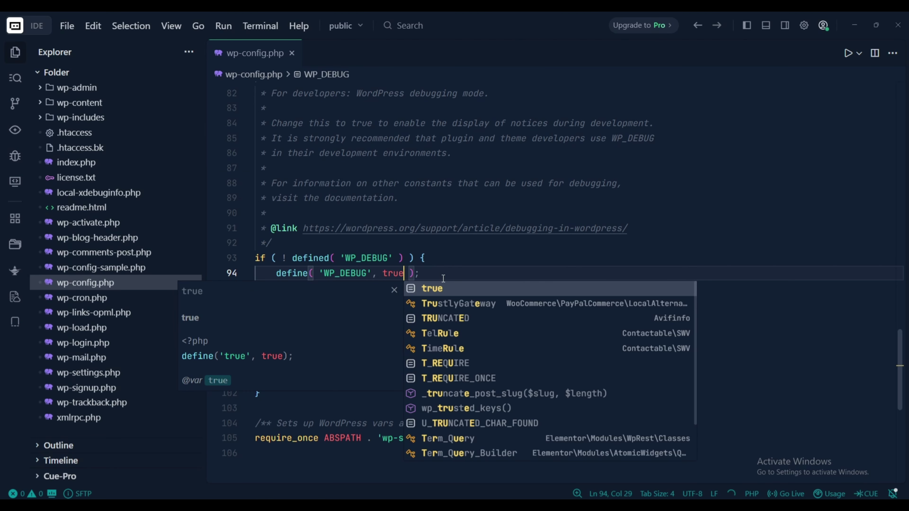
- Copy the WP_DEBUG define statement to the empty line below its if block and rename the constant to WP_DEBUG_LOG
left_click_drag(443, 279, 274, 280)
key("ctrl+c")
left_click(297, 306)
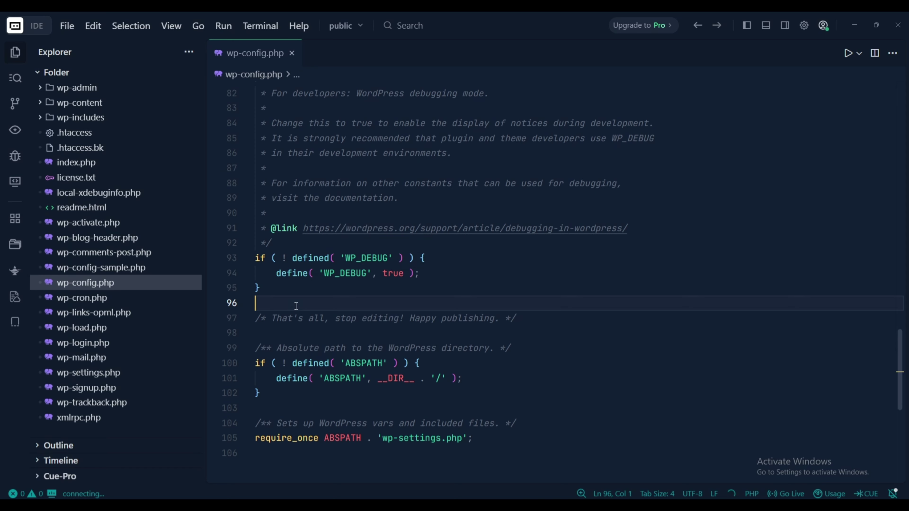
key("ctrl+v")
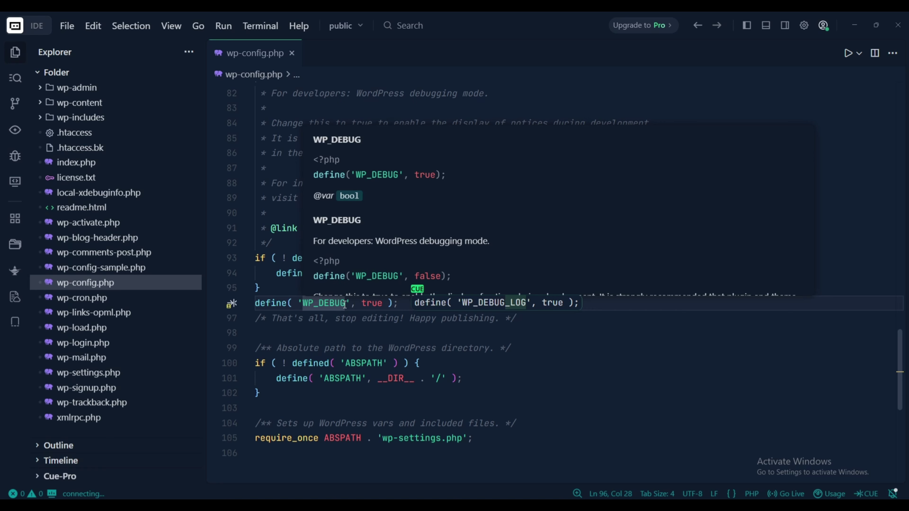
left_click(347, 304)
type("_LOG")
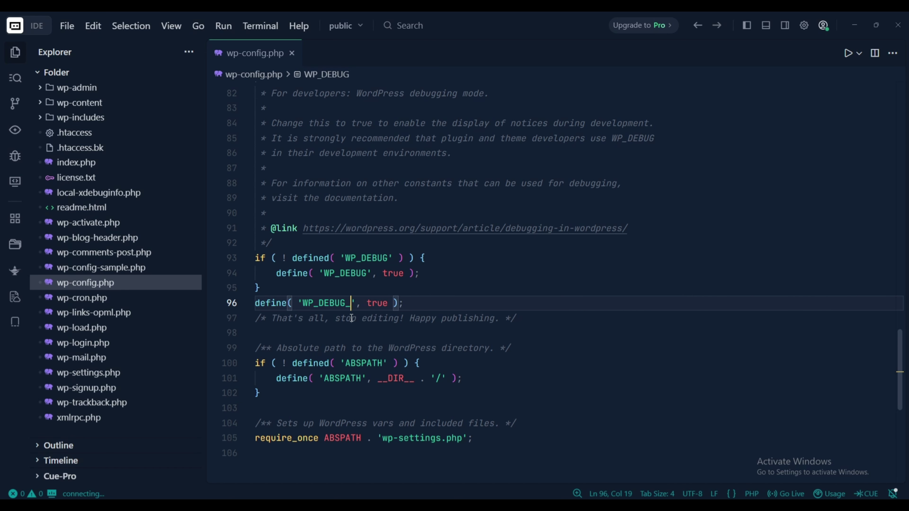
- Duplicate the WP_DEBUG_LOG line directly below and rename the copy's constant to WP_DEBUG_DISPLAY, keeping the value true
left_click(454, 303)
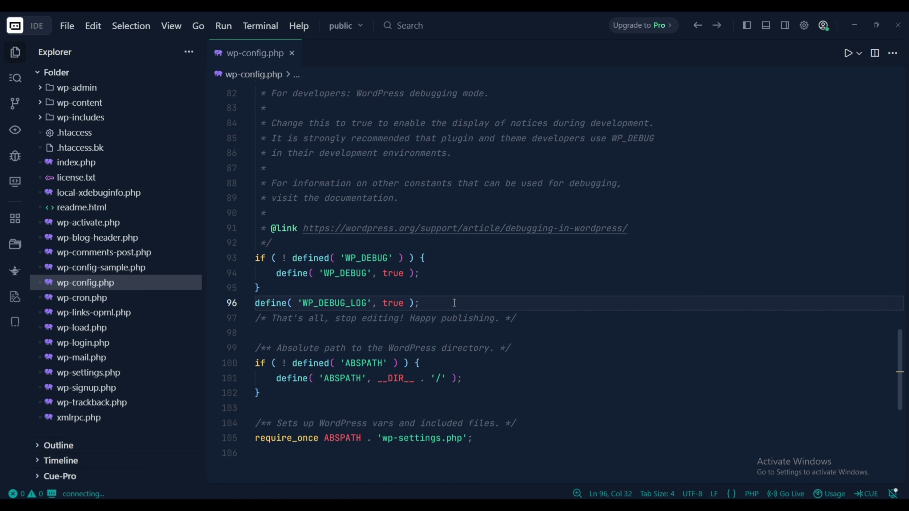
key("shift+alt+Down")
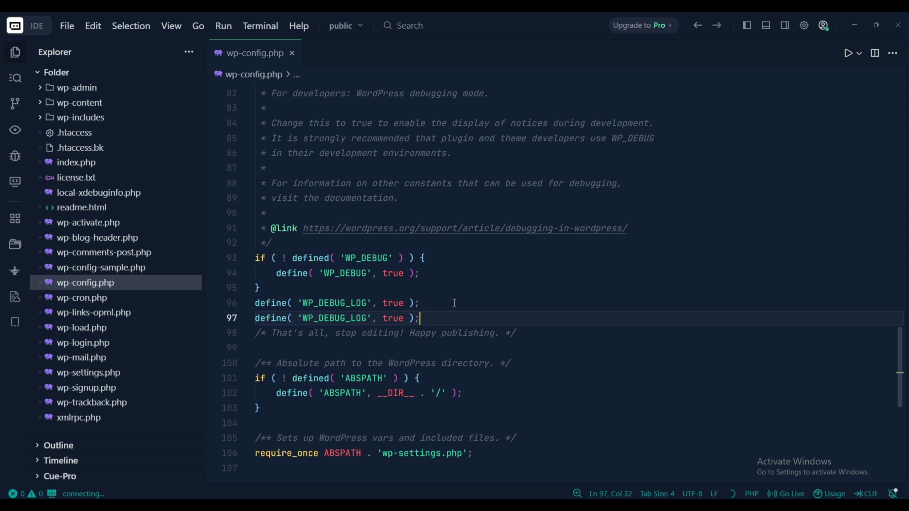
left_click(369, 318)
key("BackSpace")
key("BackSpace")
key("BackSpace")
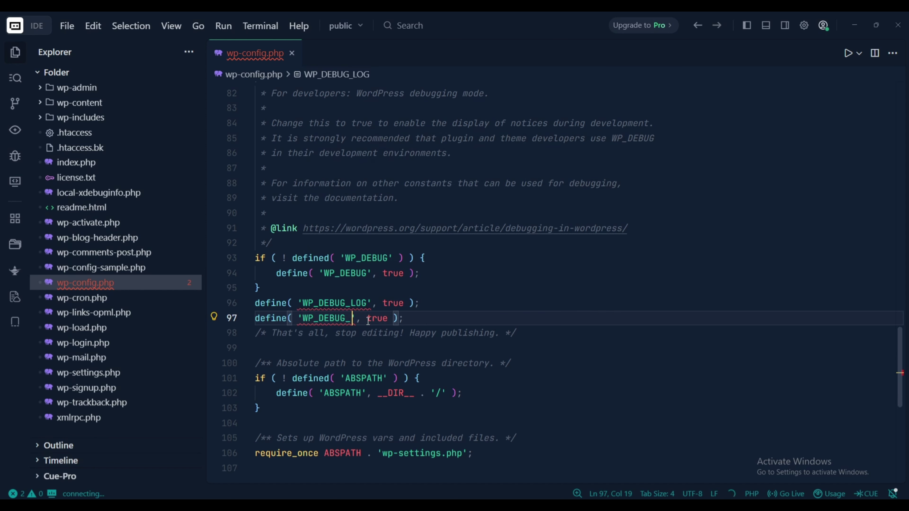
type("DISPLAY")
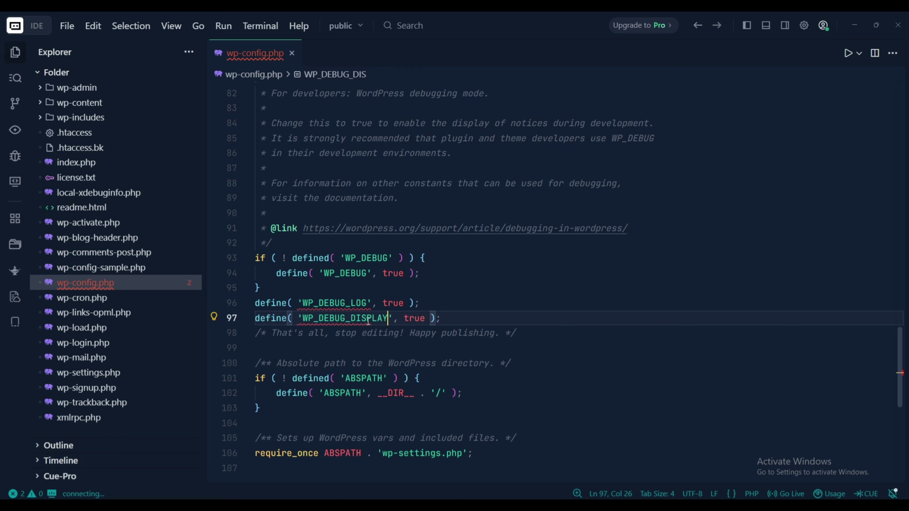
left_click(452, 318)
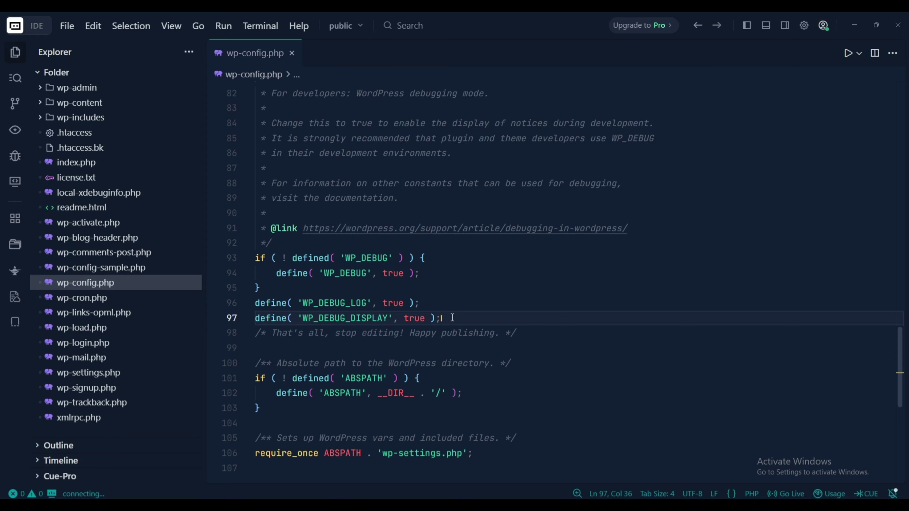
left_click(448, 304)
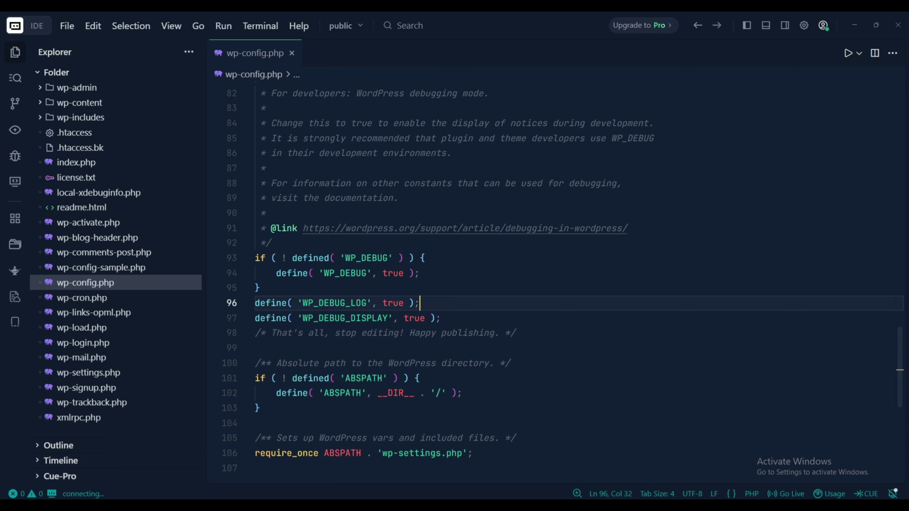
- Switch to the browser, reload youtube-video.local and examine the plugins folder path in the error message
left_click(654, 505)
left_click(45, 42)
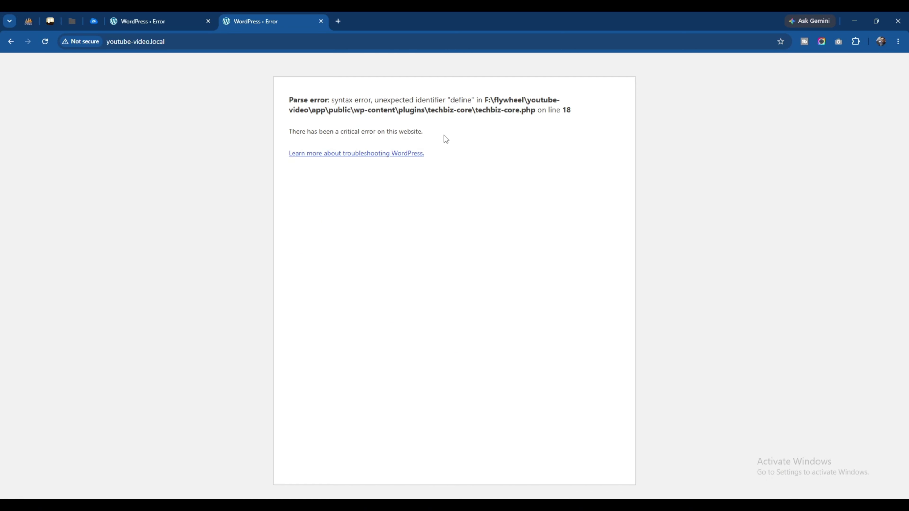
double_click(407, 111)
- Back in the code editor, rename the techbiz-core folder inside wp-content/plugins to techbiz-core_old
key("alt+Tab")
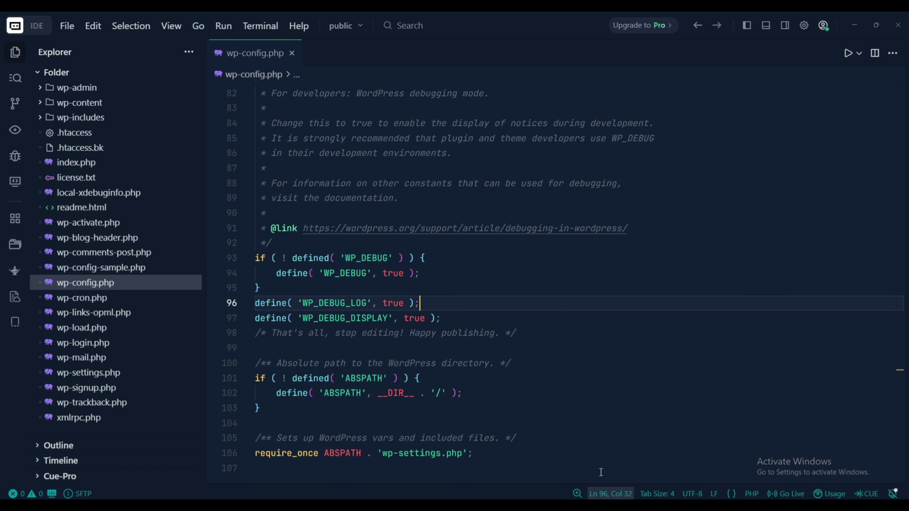
left_click(94, 102)
left_click(81, 117)
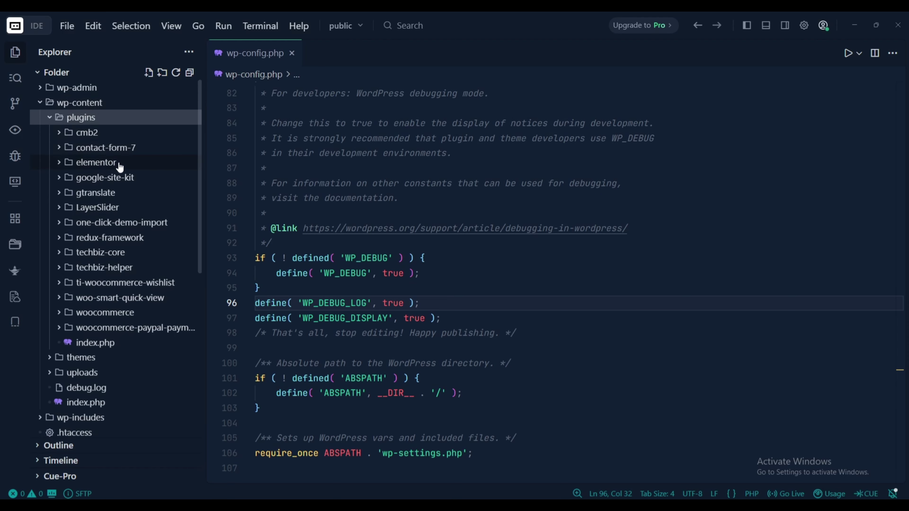
left_click(114, 256)
left_click(113, 257)
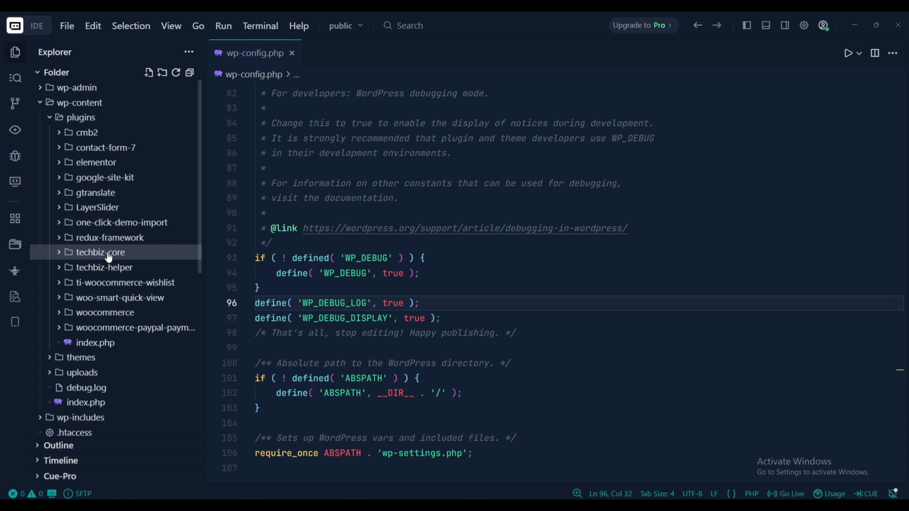
right_click(109, 257)
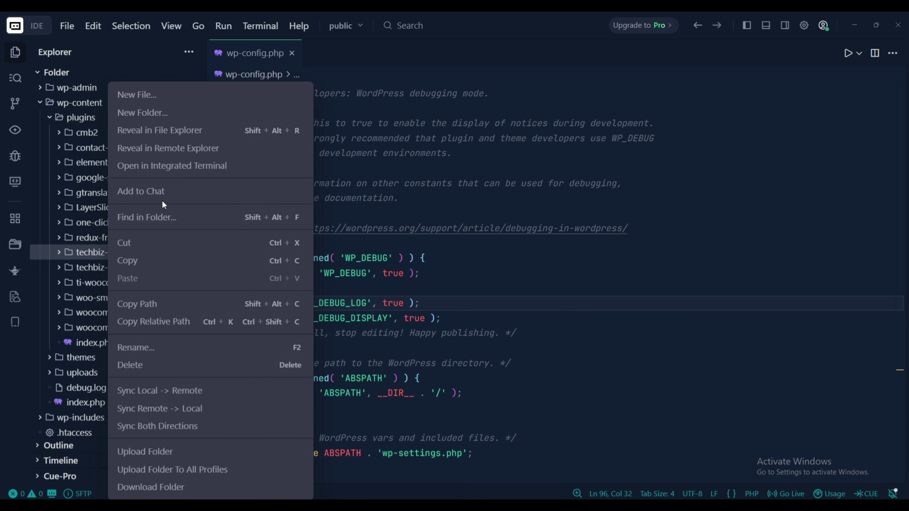
left_click(159, 349)
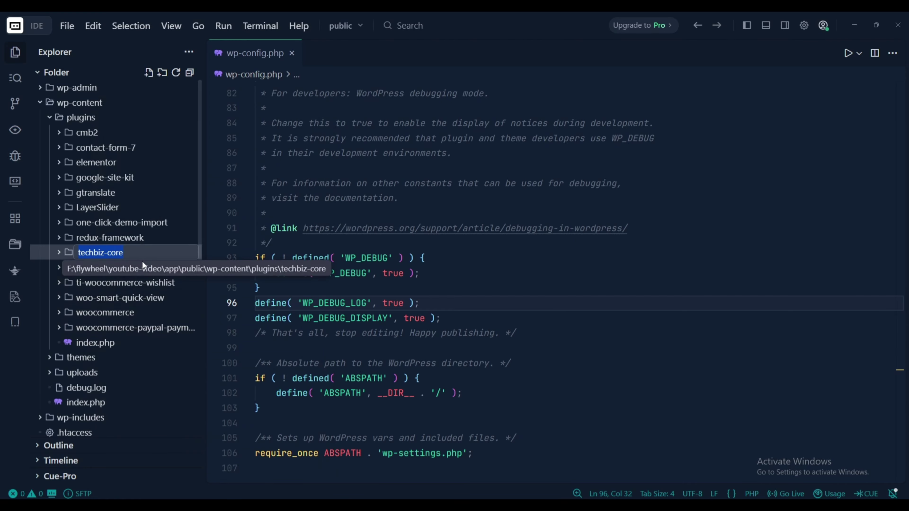
key("End")
type("_")
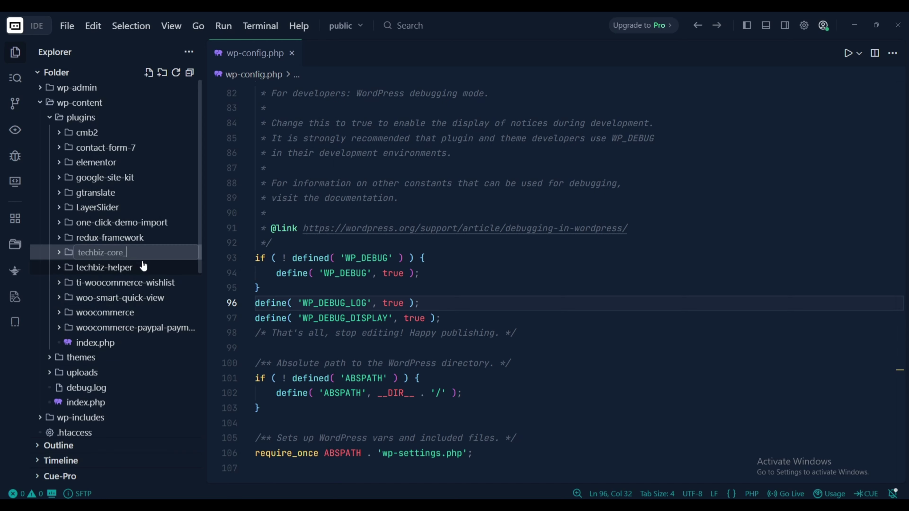
type("old")
key("Return")
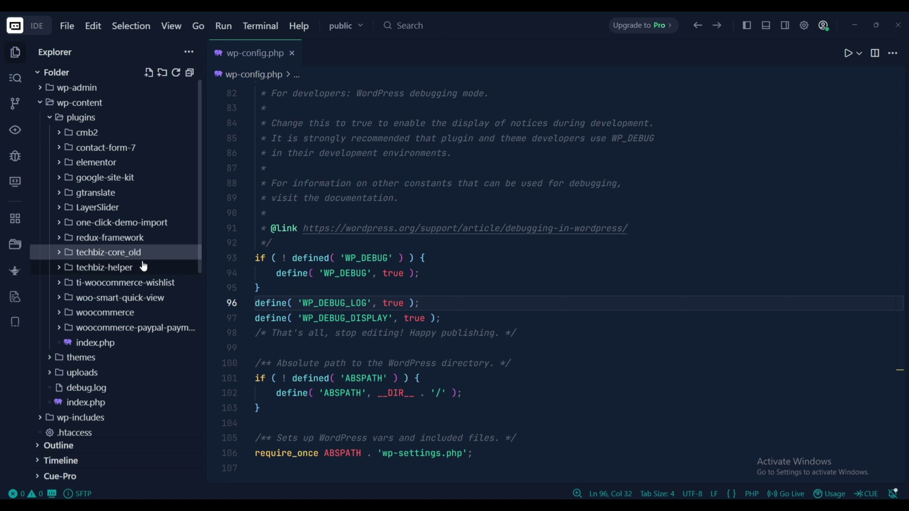
- Reload youtube-video.local in the browser to check the home page, and return to the code editor
key("alt+Tab")
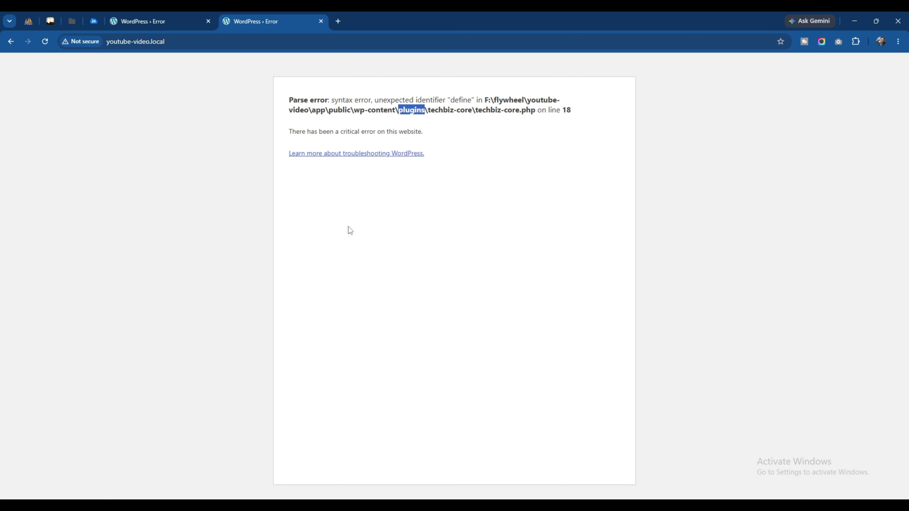
left_click(47, 44)
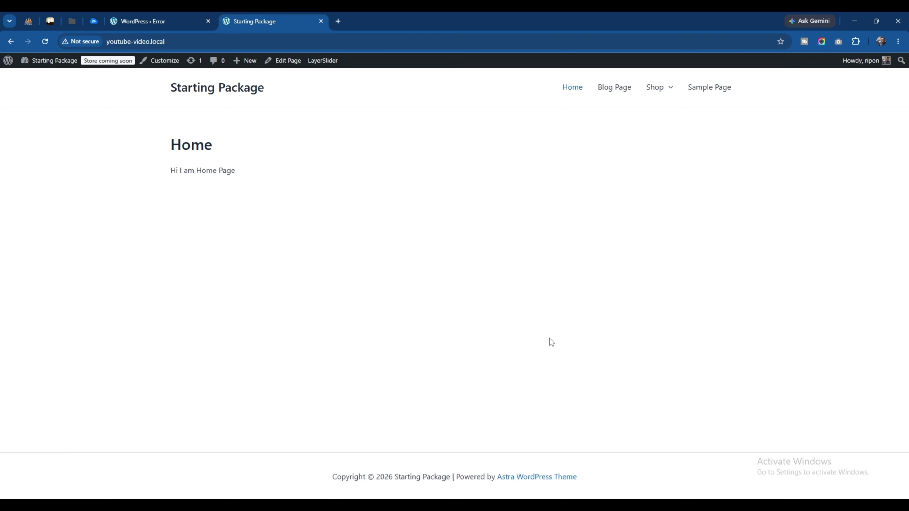
left_click(633, 466)
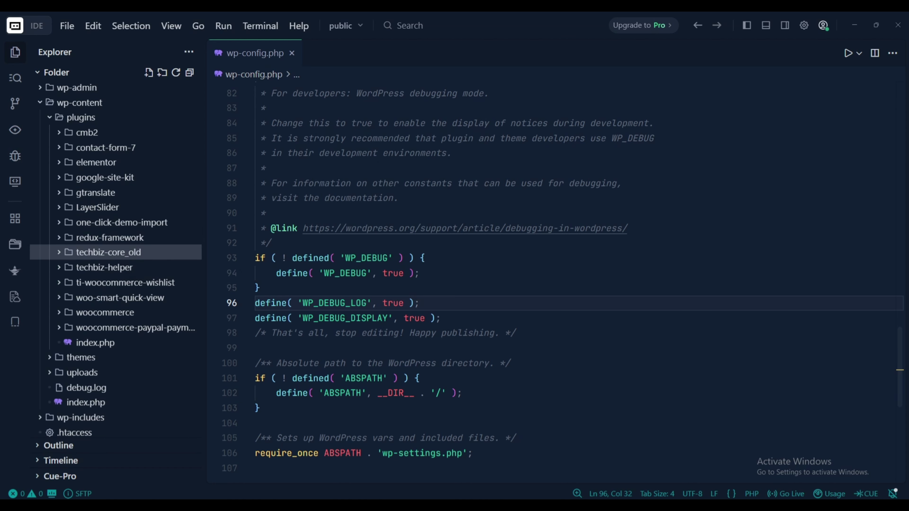
key("alt+Tab")
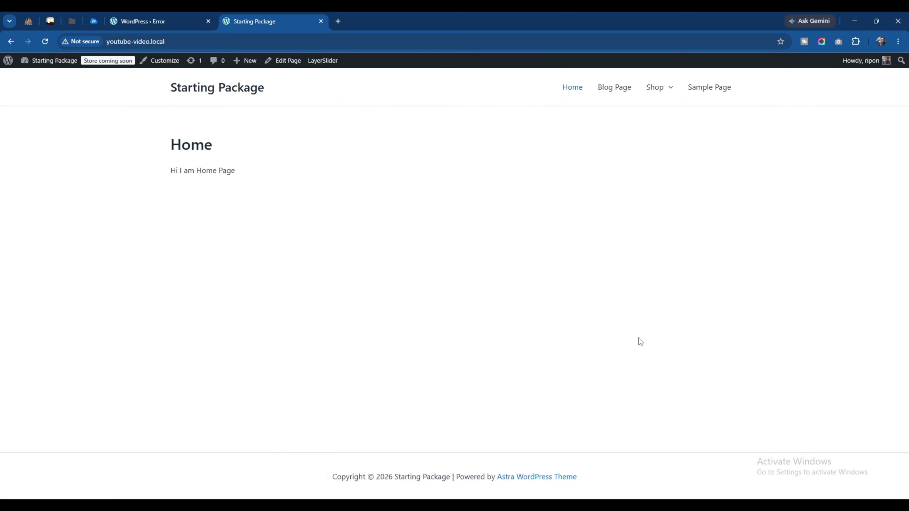
key("alt+Tab")
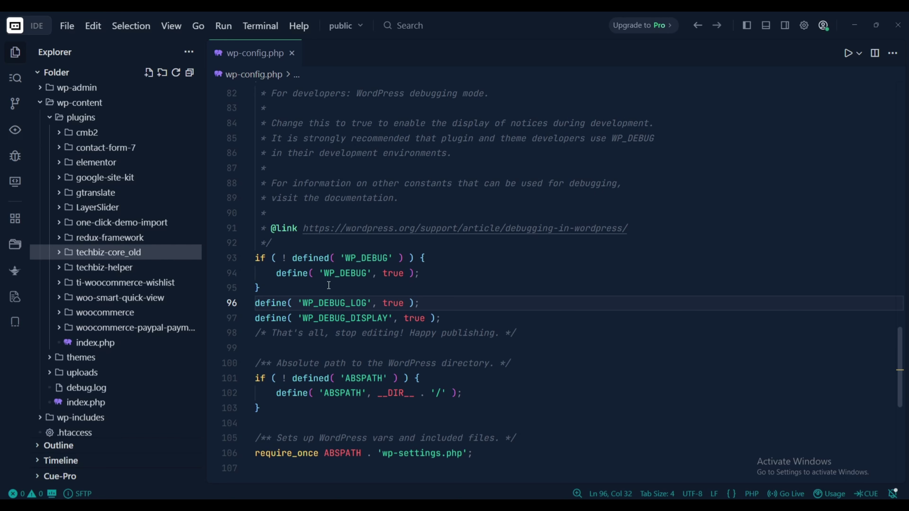
- Open debug.log from the wp-content folder of File Explorer in the code editor and examine the logged errors' full file paths
mouse_move(355, 304)
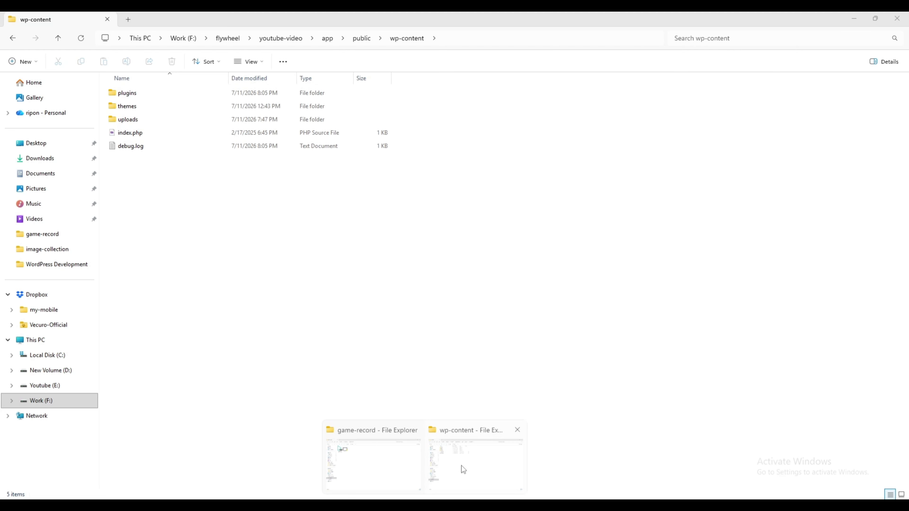
left_click(463, 471)
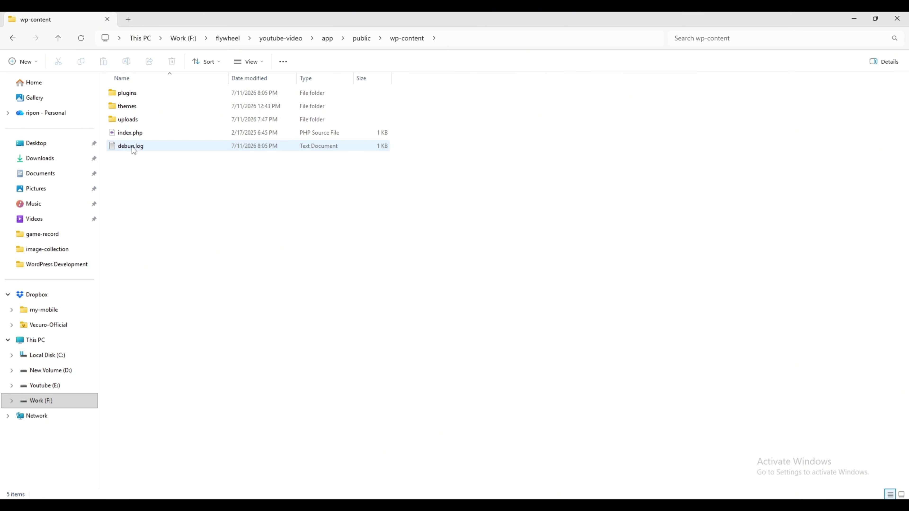
left_click(149, 147)
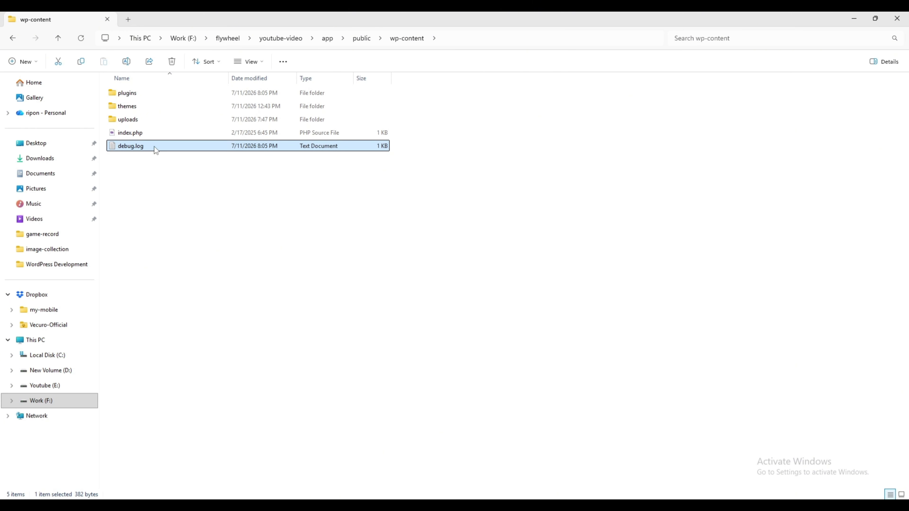
left_click_drag(156, 150, 512, 219)
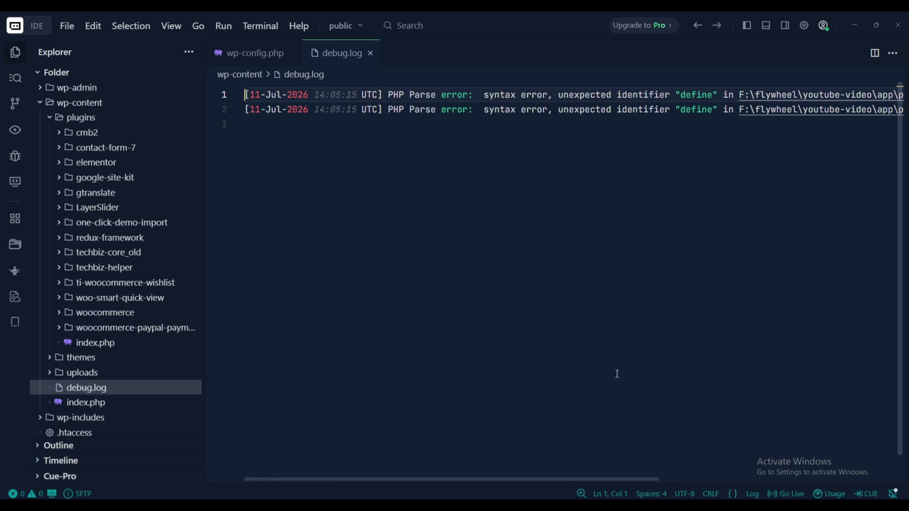
left_click_drag(538, 478, 781, 463)
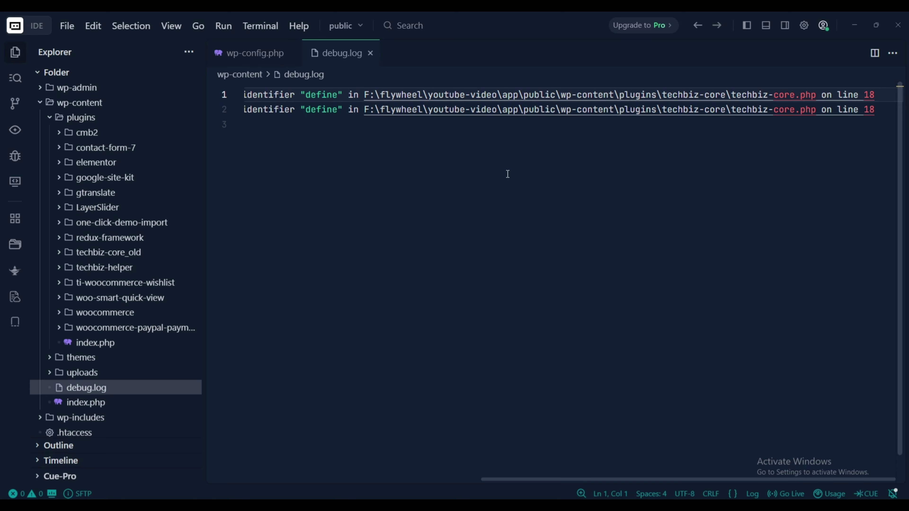
- In File Explorer, rename the plugins folder inside wp-content to plugins_old, and reload youtube-video.local in the browser to check the home page
key("alt+Tab")
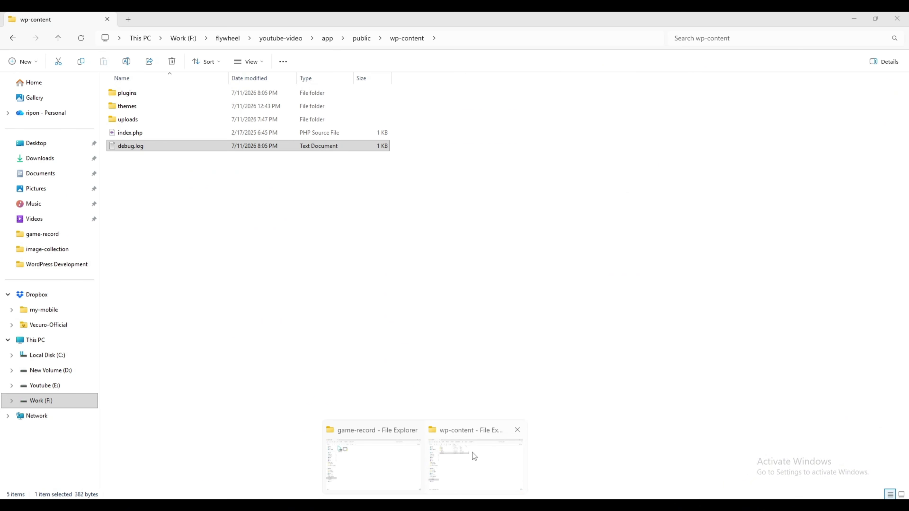
left_click(472, 453)
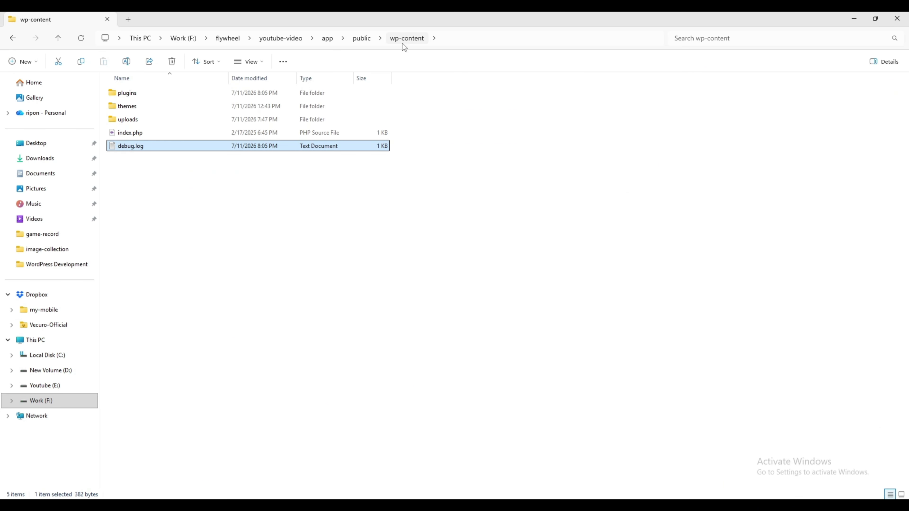
left_click(155, 94)
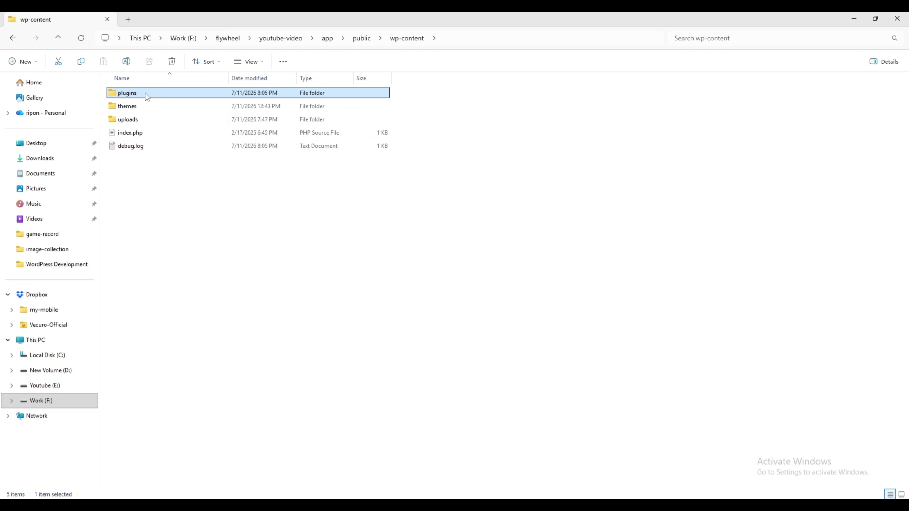
left_click(146, 95)
left_click(145, 93)
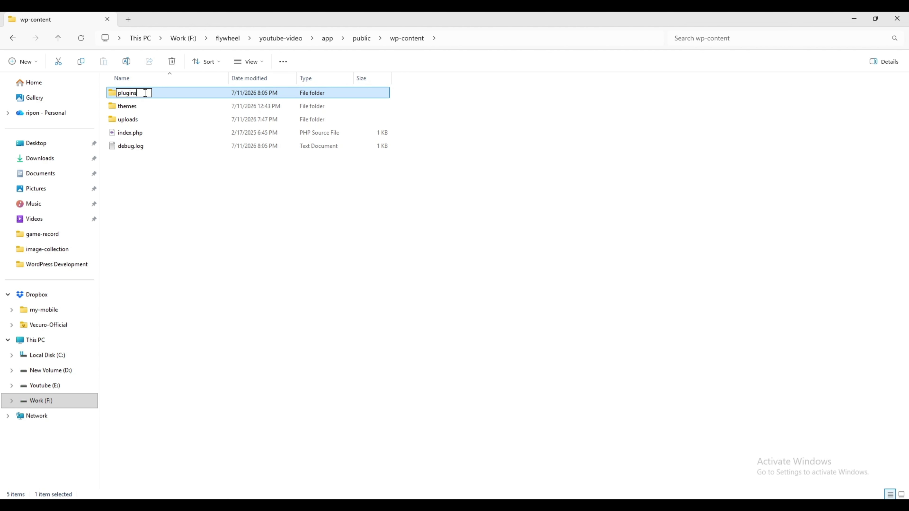
type("_old")
key("Return")
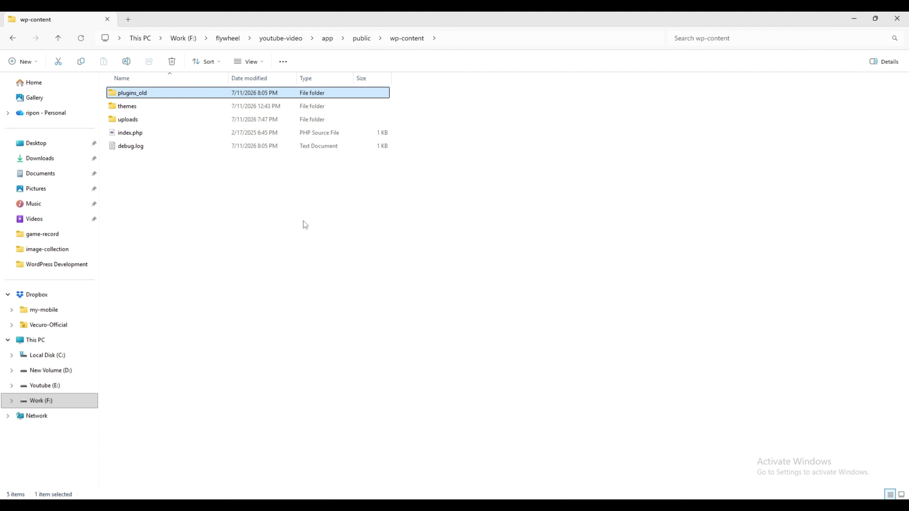
left_click(303, 222)
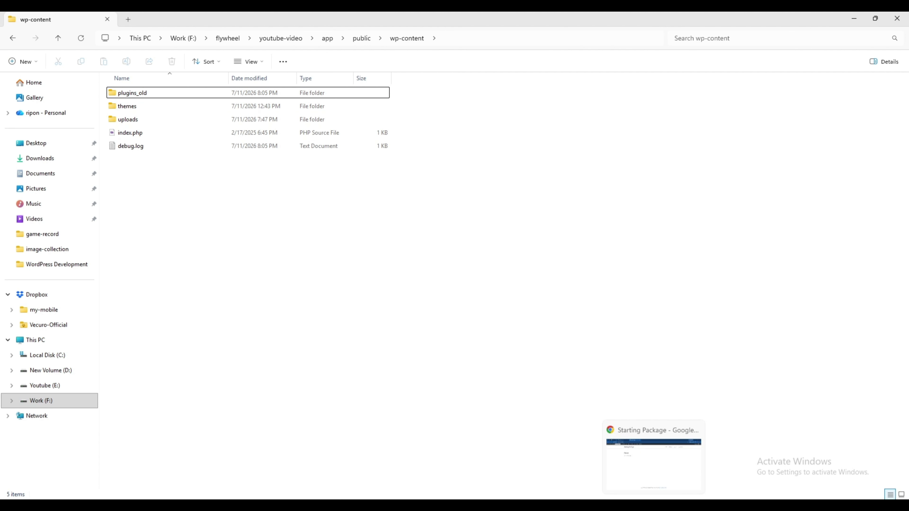
left_click(654, 505)
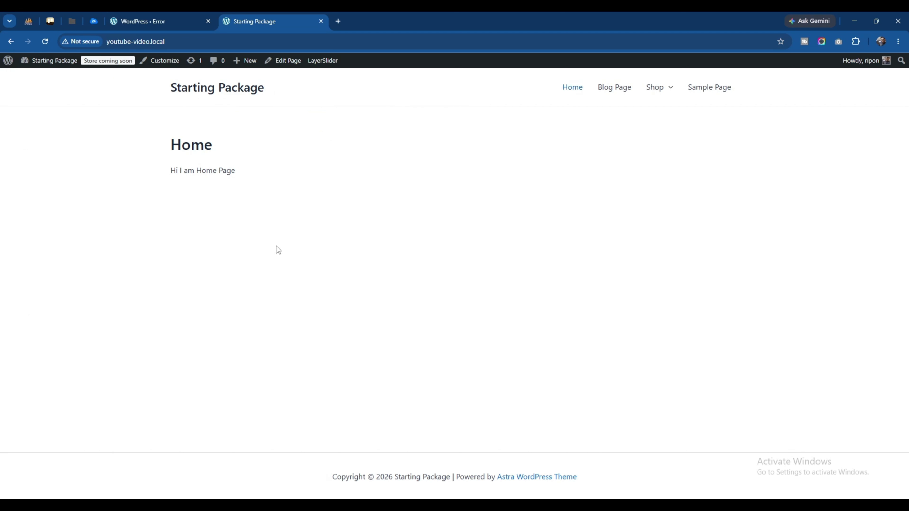
left_click(44, 42)
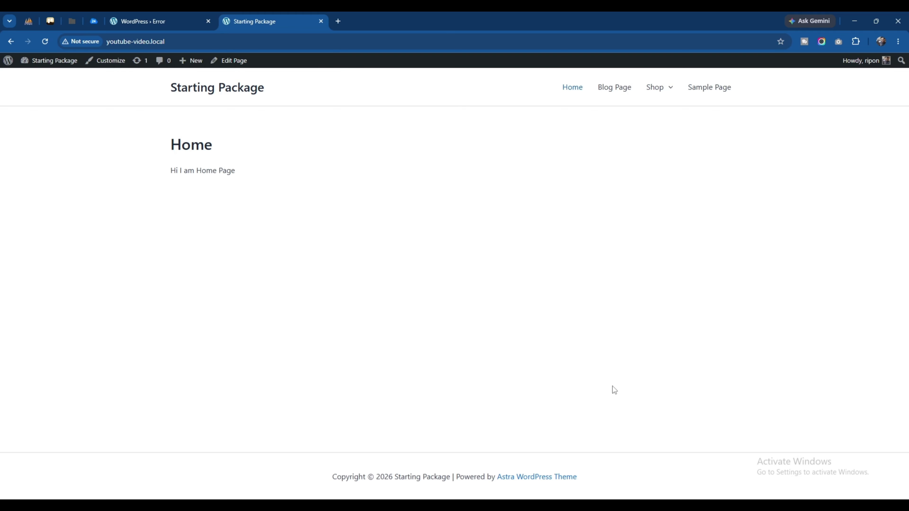
- Back in File Explorer, rename the plugins_old folder inside wp-content to plugins
mouse_move(424, 506)
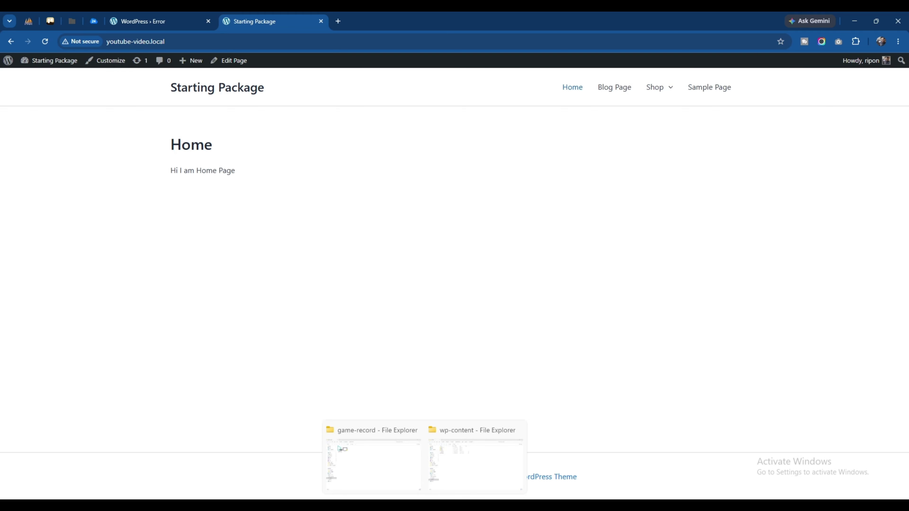
left_click(461, 469)
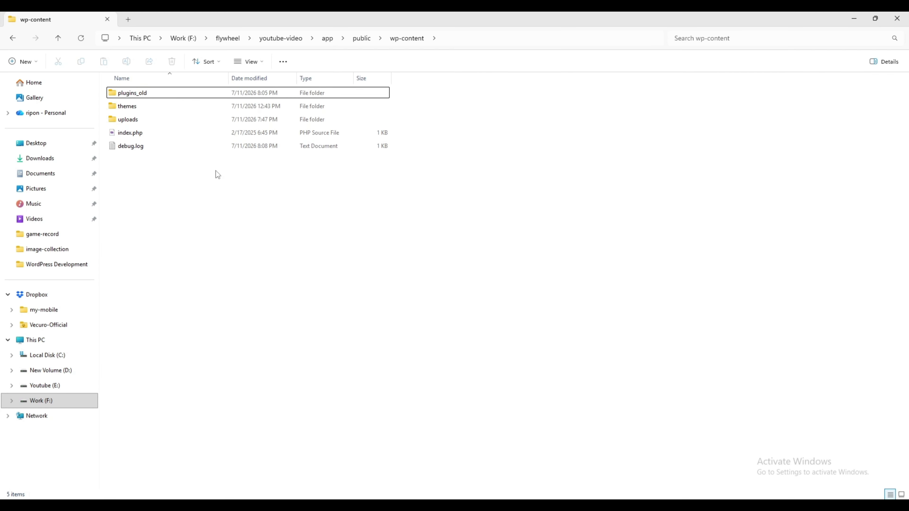
left_click(151, 91)
left_click(155, 92)
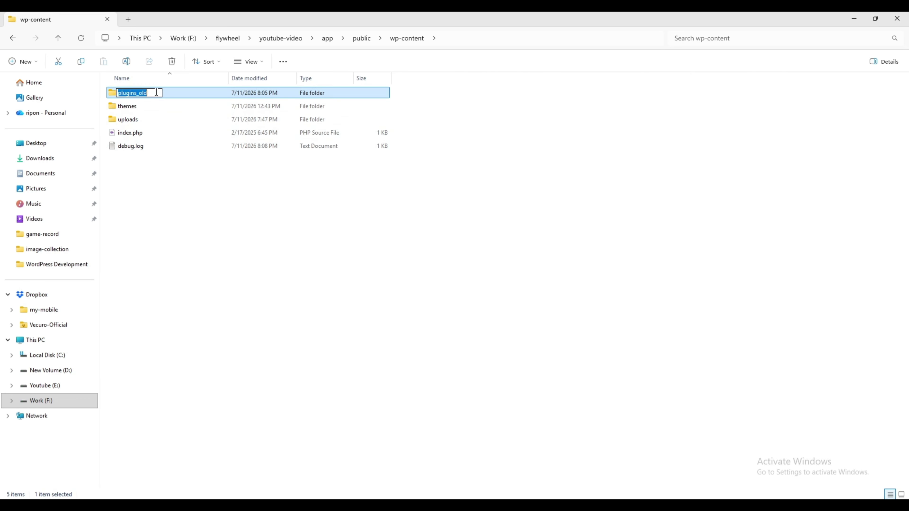
left_click(155, 93)
key("BackSpace")
key("BackSpace")
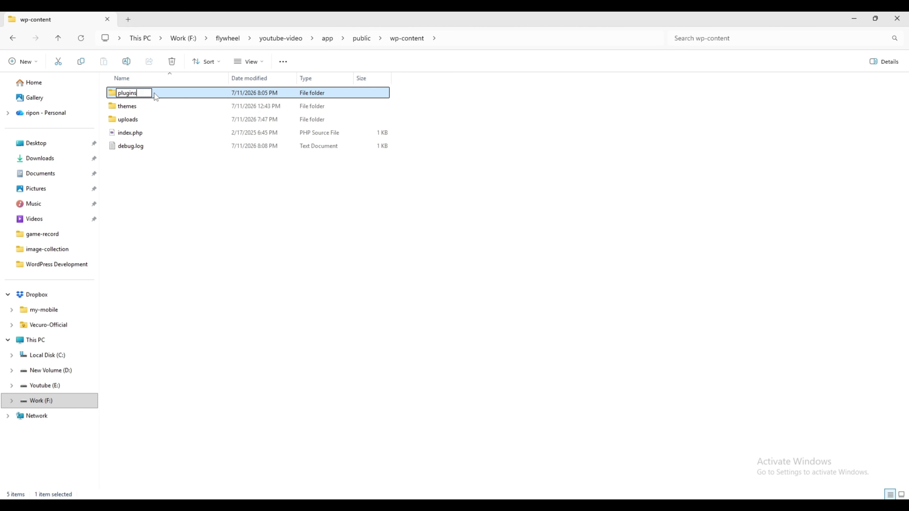
key("Return")
- Switch to the browser, reload the WordPress admin page that showed the parse error, and open the installed plugins list
left_click(614, 506)
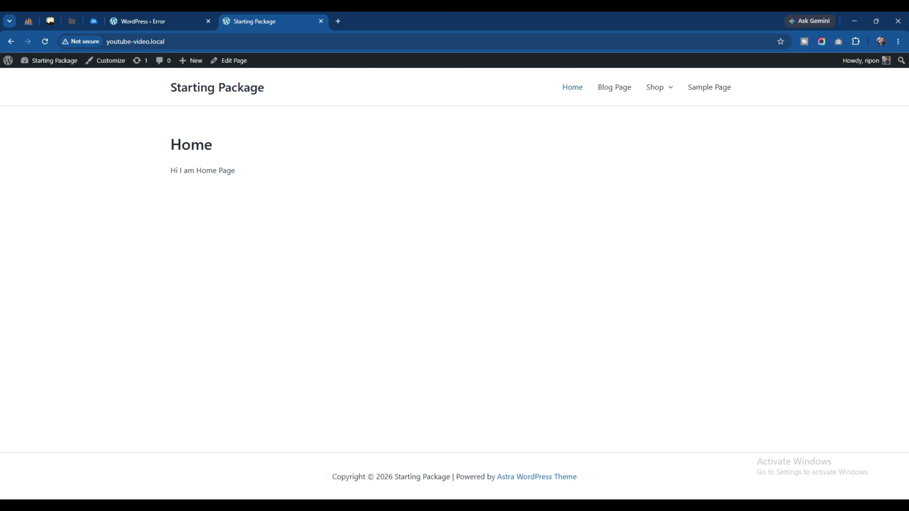
left_click(185, 16)
left_click(45, 41)
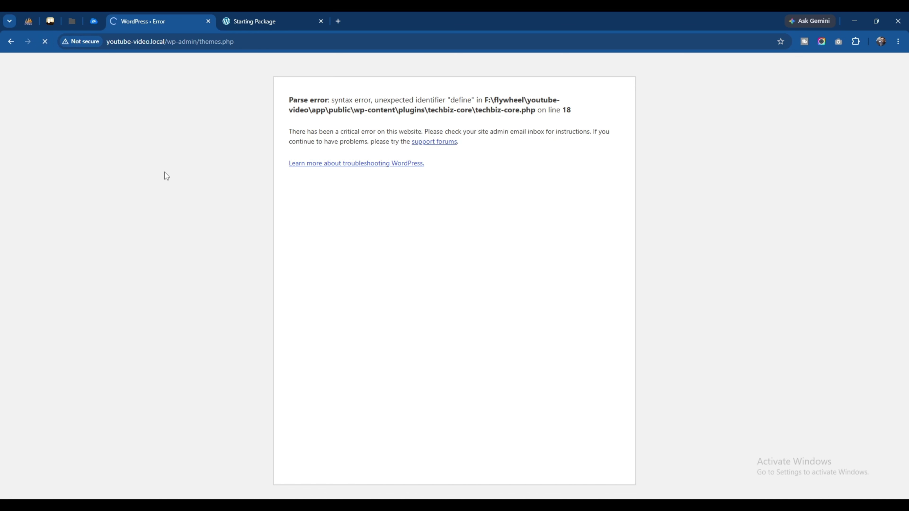
scroll(95, 314, "down", 3)
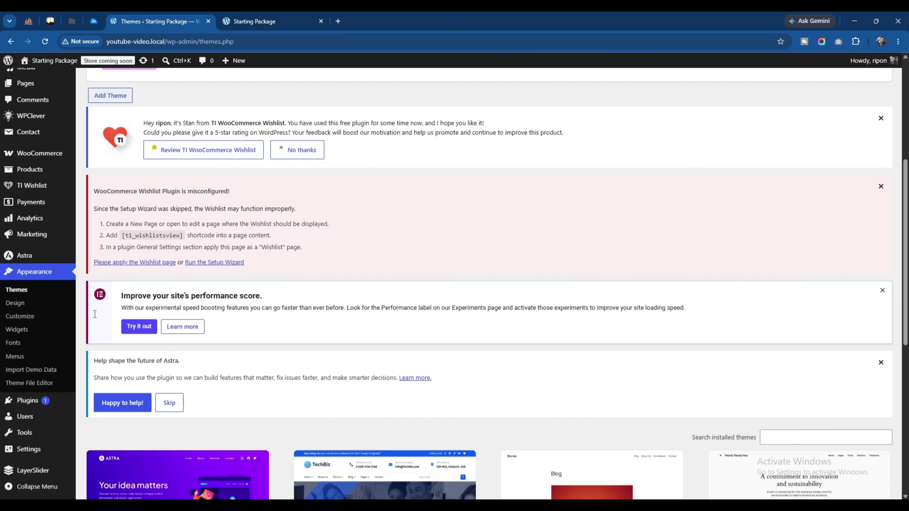
left_click(35, 404)
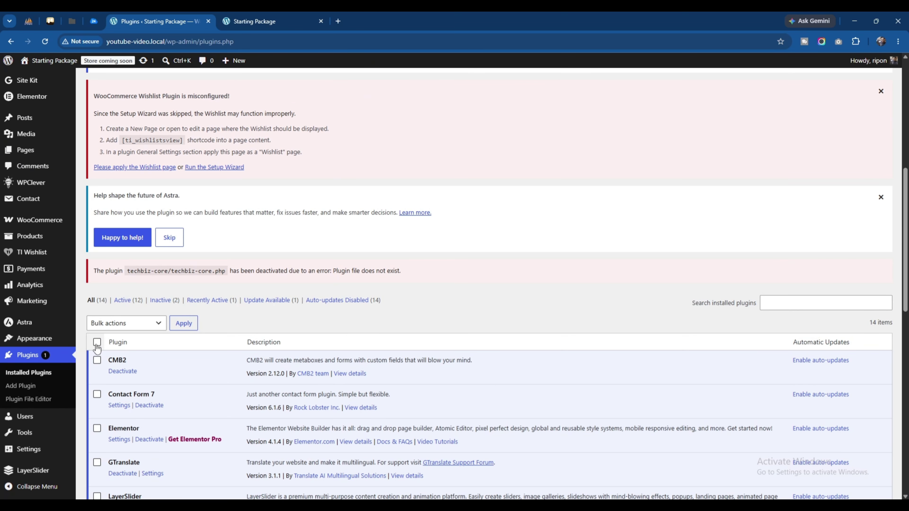
- Select all installed plugins and deactivate them with one bulk action
left_click(97, 344)
left_click(114, 324)
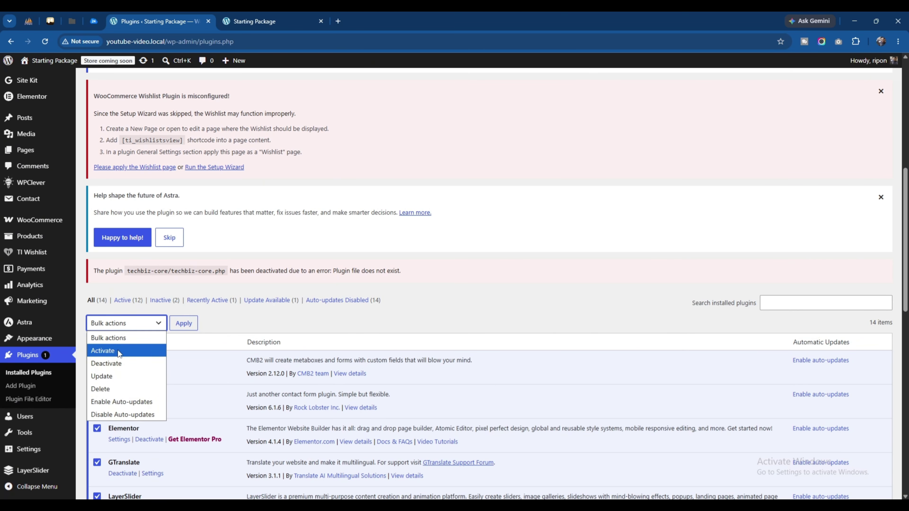
left_click(119, 369)
left_click(183, 324)
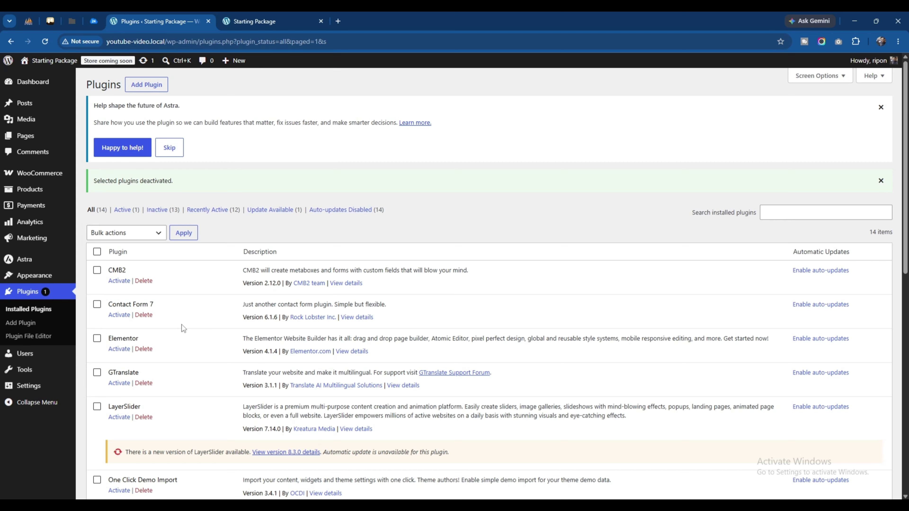
- Activate only the CMB2 plugin and reload the youtube-video.local home page to check for errors
left_click(119, 283)
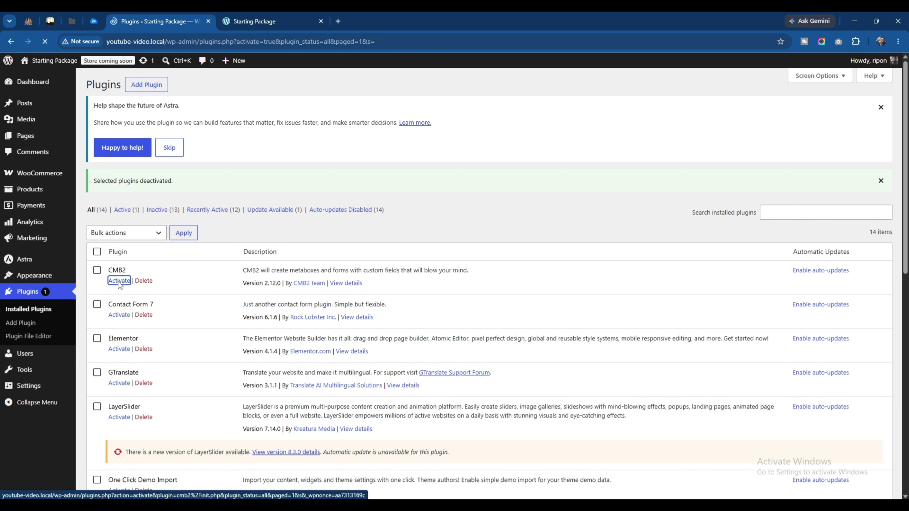
left_click(268, 16)
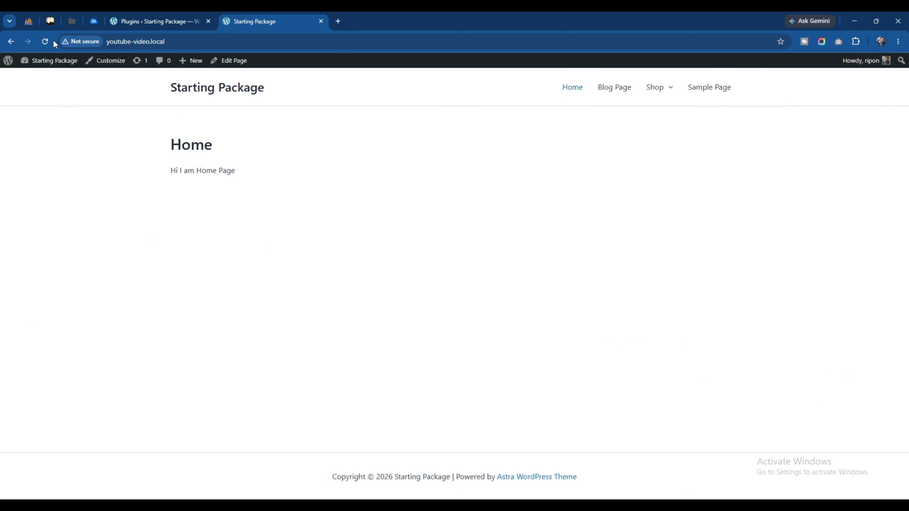
left_click(46, 41)
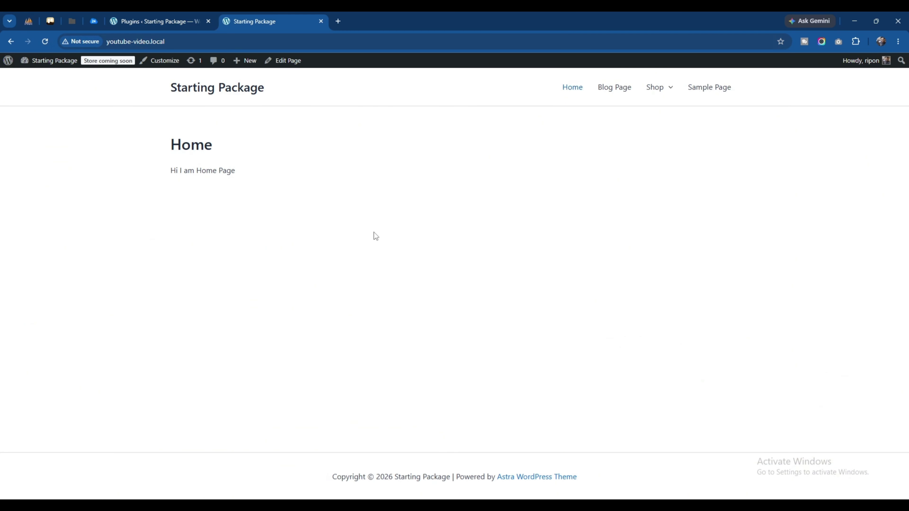
- Return to the plugins list, look through the remaining plugins down to the end, and open the installed themes page
left_click(185, 21)
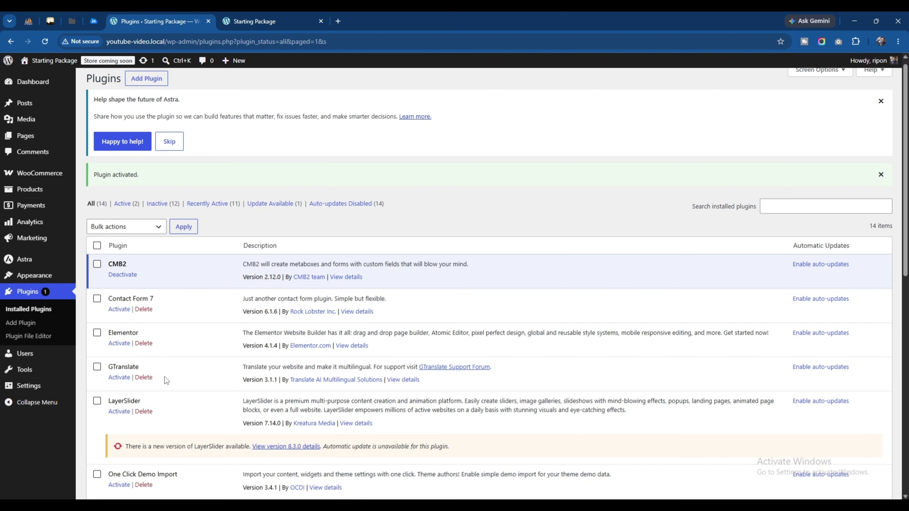
scroll(165, 377, "down", 6)
scroll(187, 310, "down", 4)
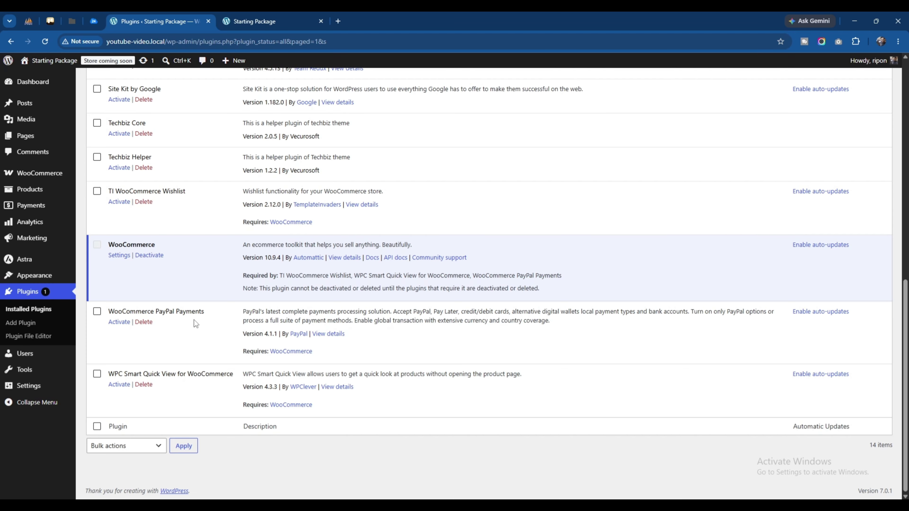
mouse_move(55, 279)
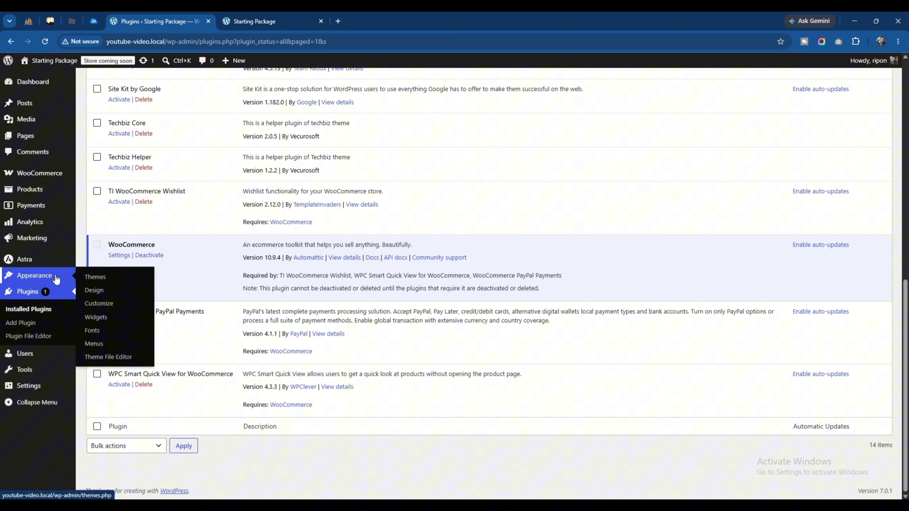
left_click(95, 278)
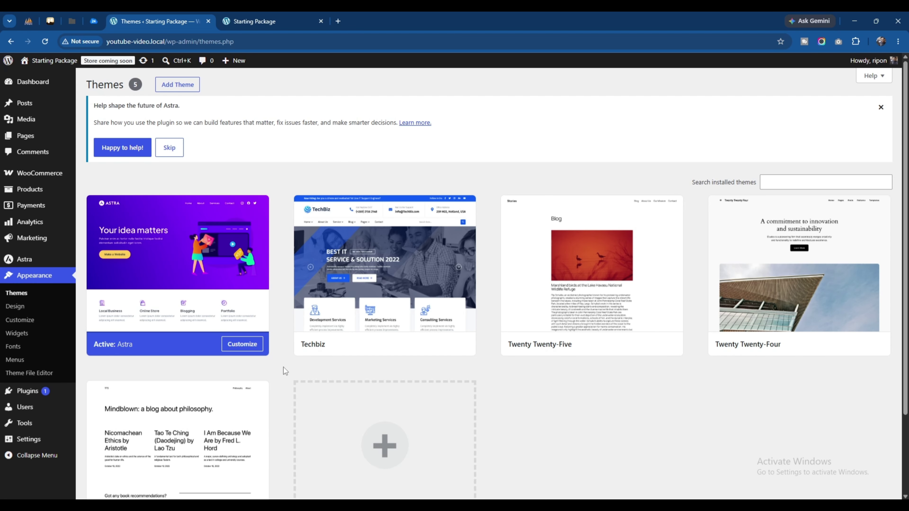
- In File Explorer, open the themes folder inside wp-content and rename the astra folder to astra_old
mouse_move(425, 506)
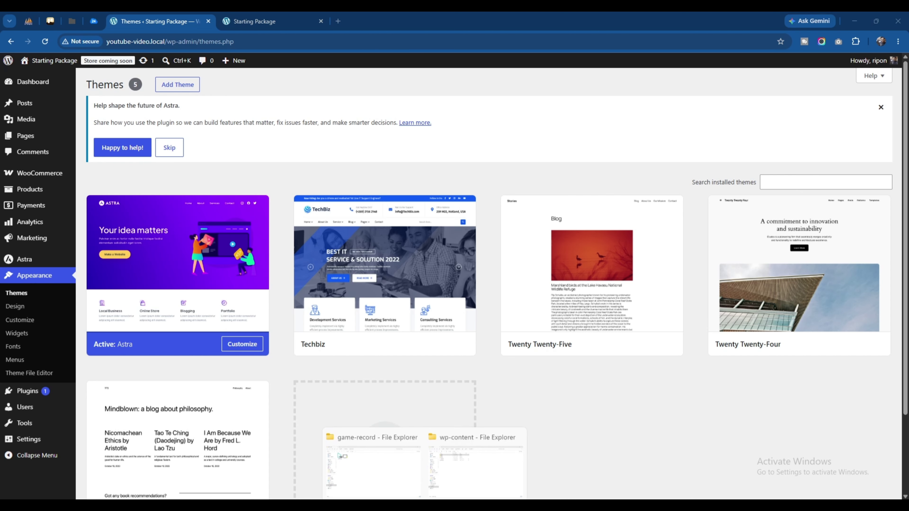
left_click(505, 470)
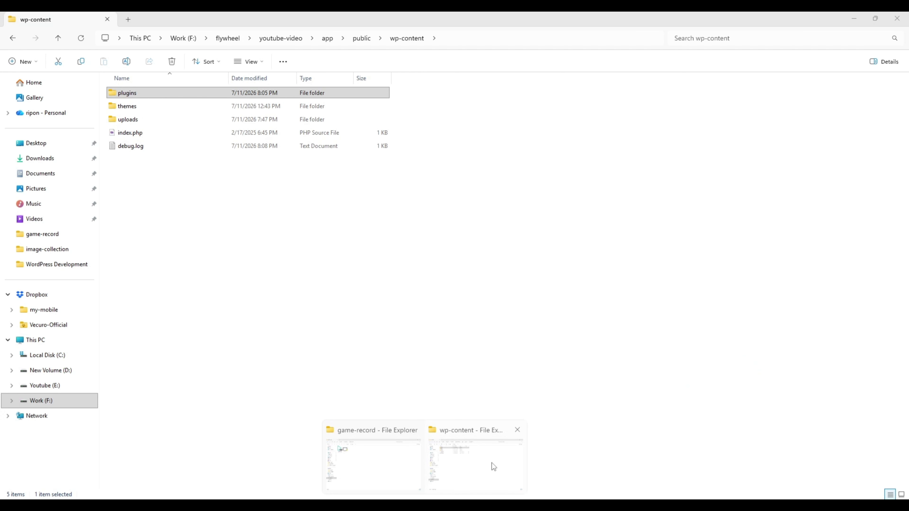
double_click(149, 108)
left_click(163, 95)
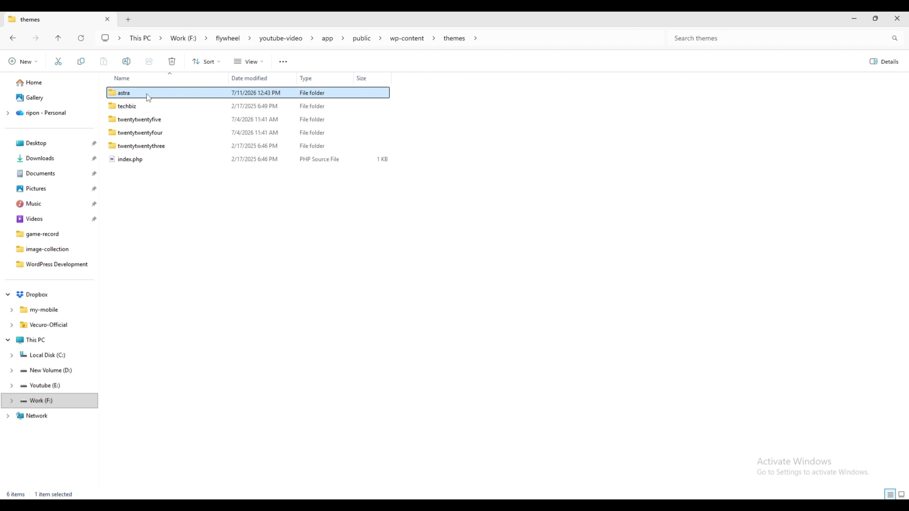
left_click(148, 98)
left_click(142, 93)
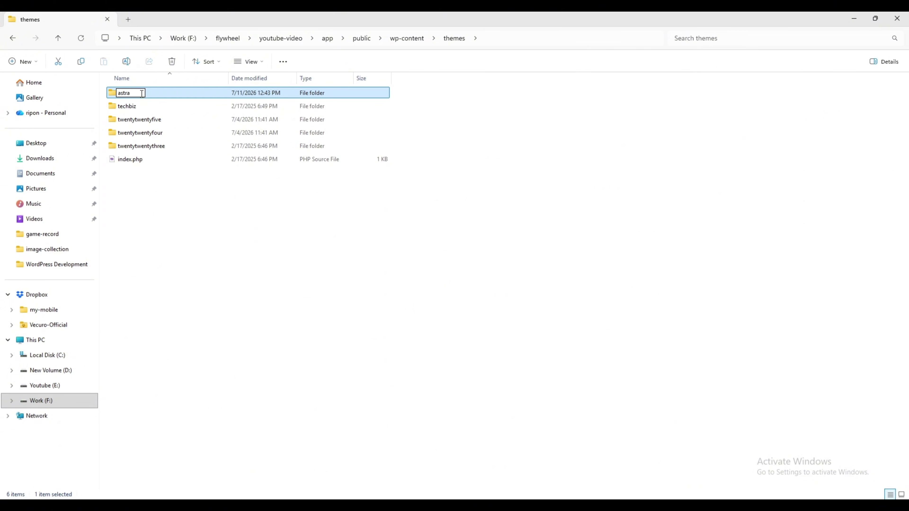
type("_old")
key("Return")
- In the browser, reload the Themes page and the youtube-video.local home page to check the active theme, and return to Themes
key("alt+Tab")
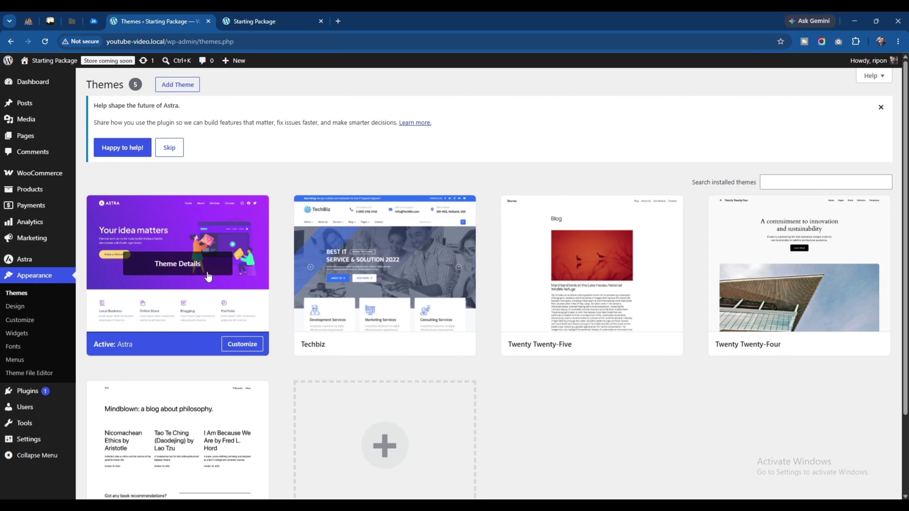
key("F5")
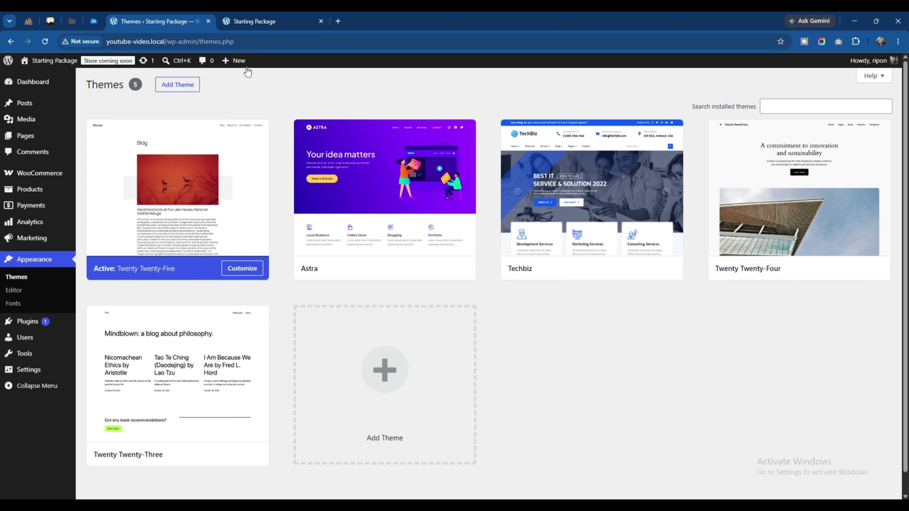
left_click(253, 22)
left_click(45, 41)
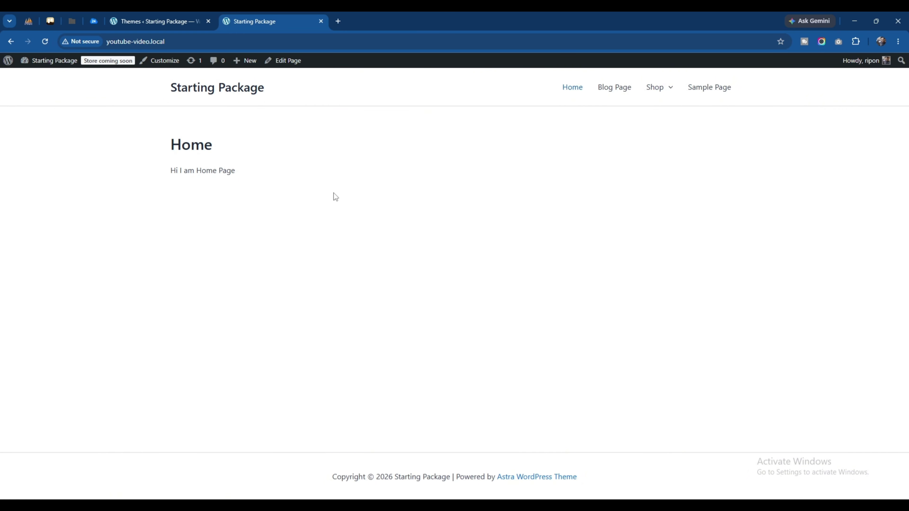
left_click(167, 26)
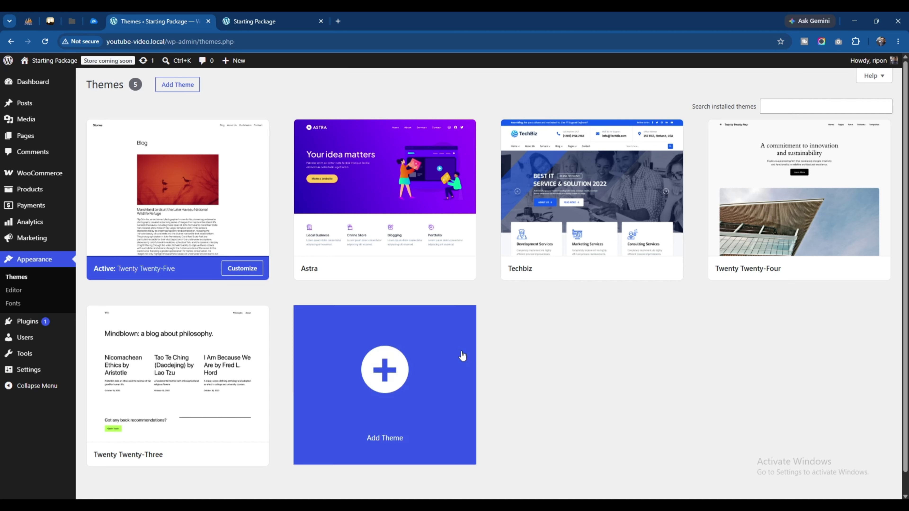
- In the code editor, open wp-config.php, duplicate the WP_DEBUG_DISPLAY define line below itself and rename the copy's constant to WP_MEMORY_LIMIT
left_click(637, 506)
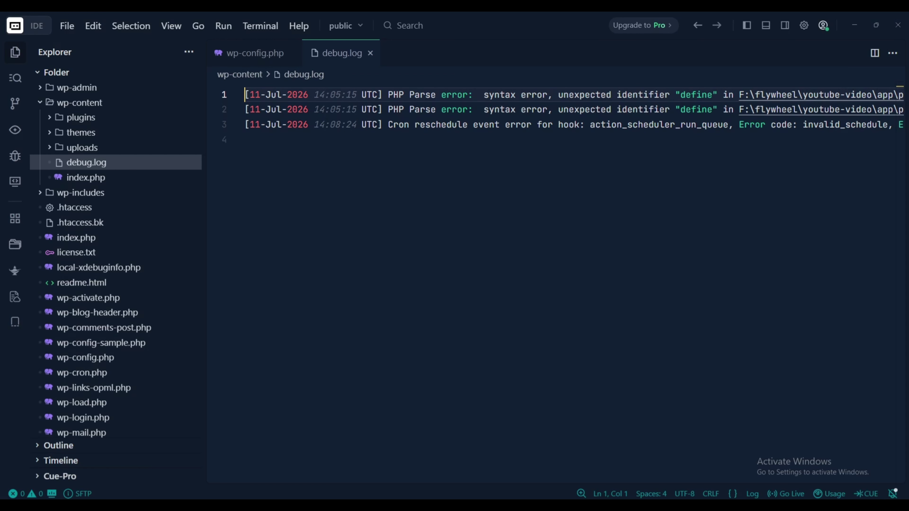
left_click(256, 57)
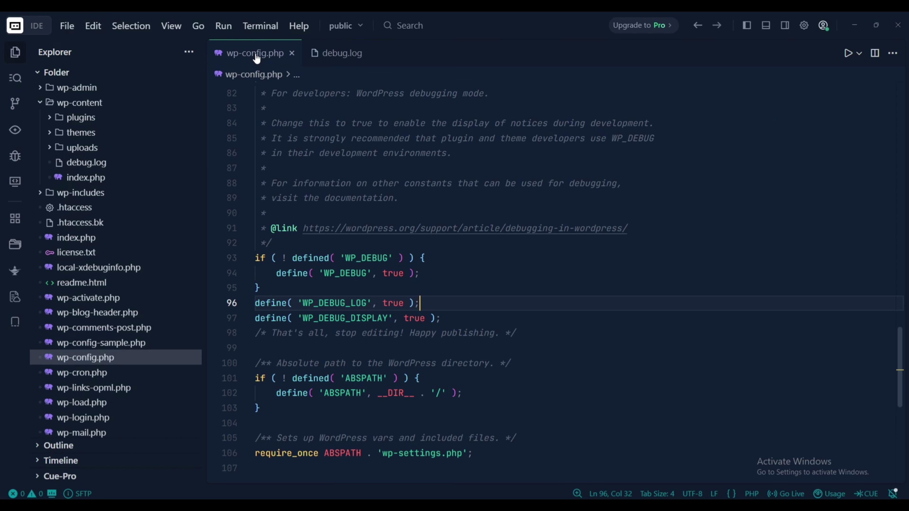
left_click(464, 317)
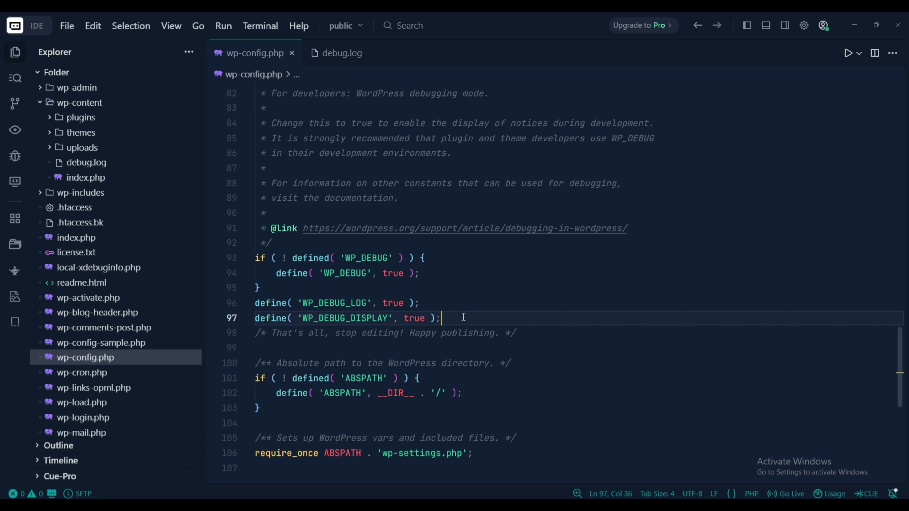
key("shift+alt+Down")
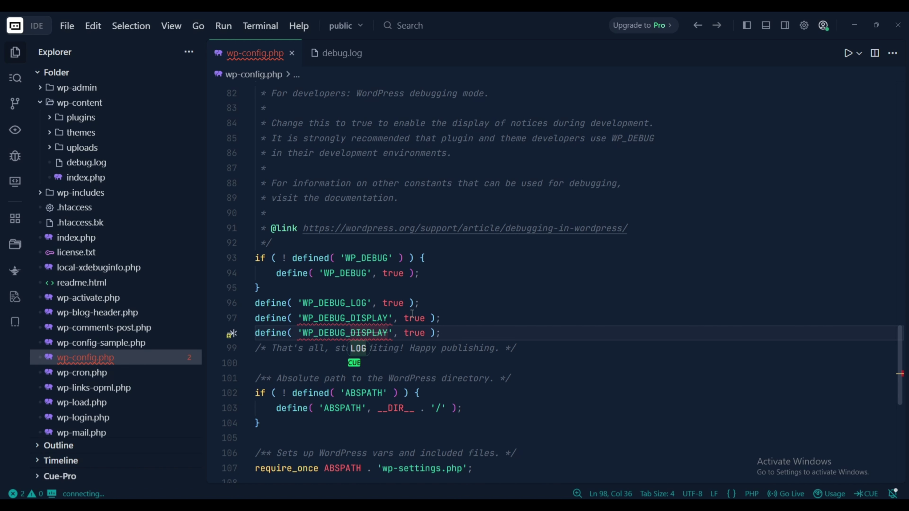
double_click(364, 332)
key("BackSpace")
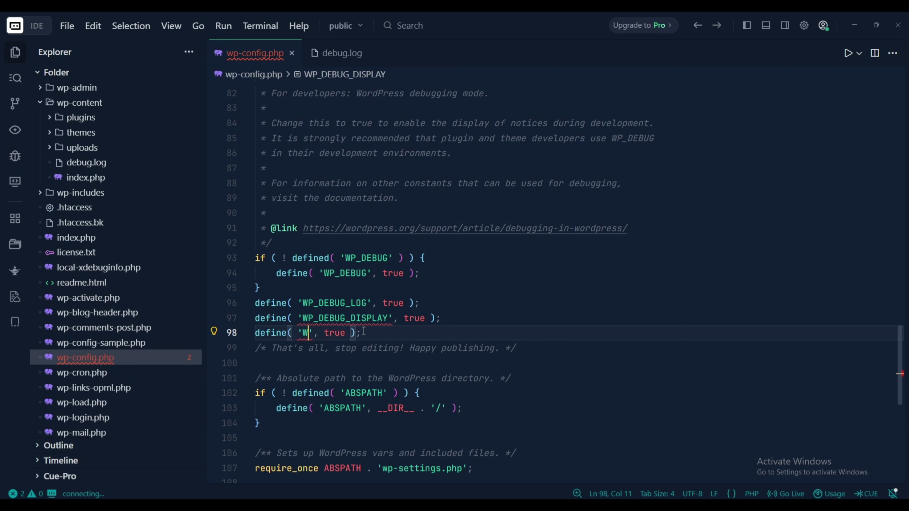
type("WP_")
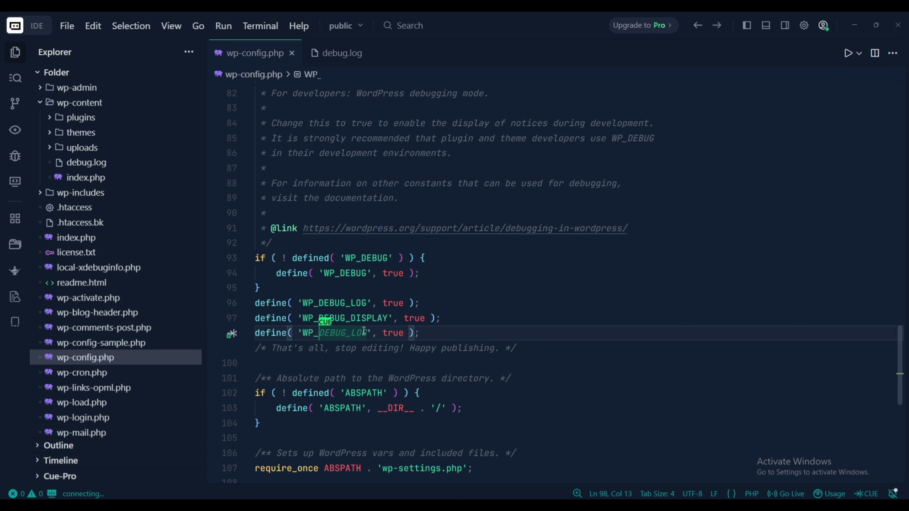
type("MEMORY")
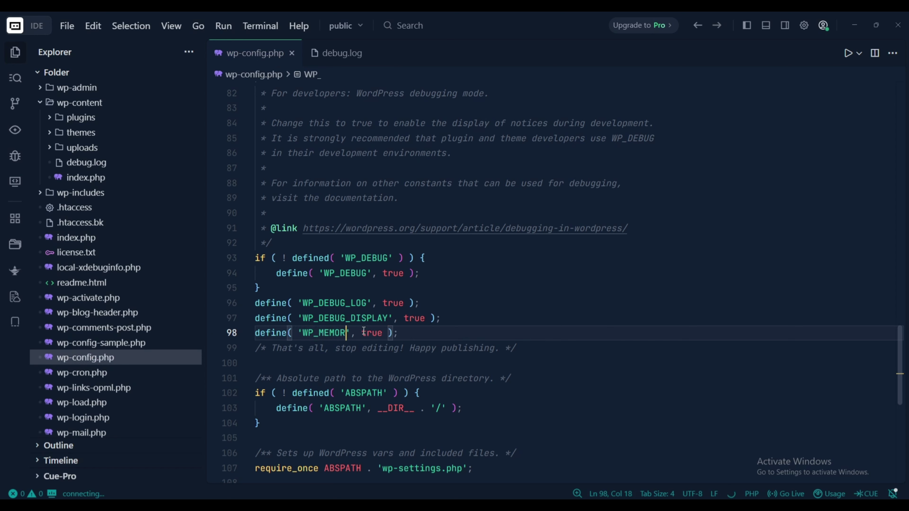
type("_LIMI")
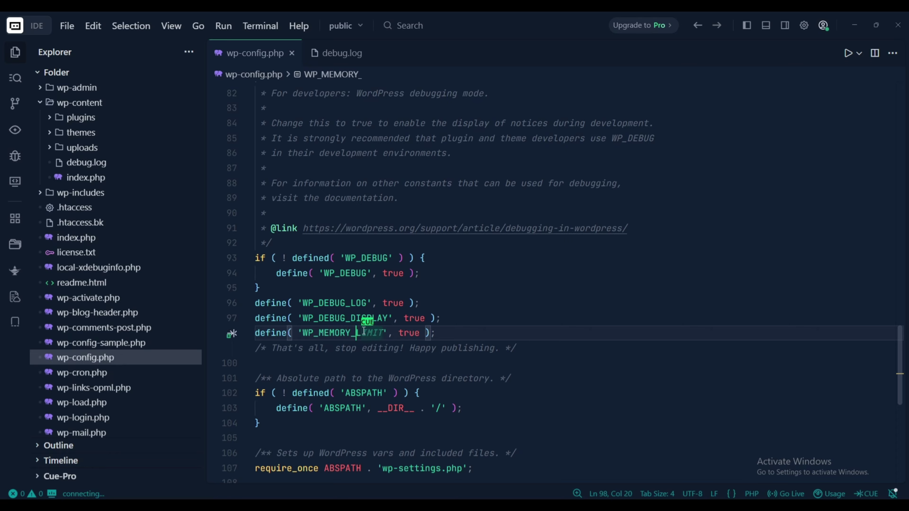
type("T")
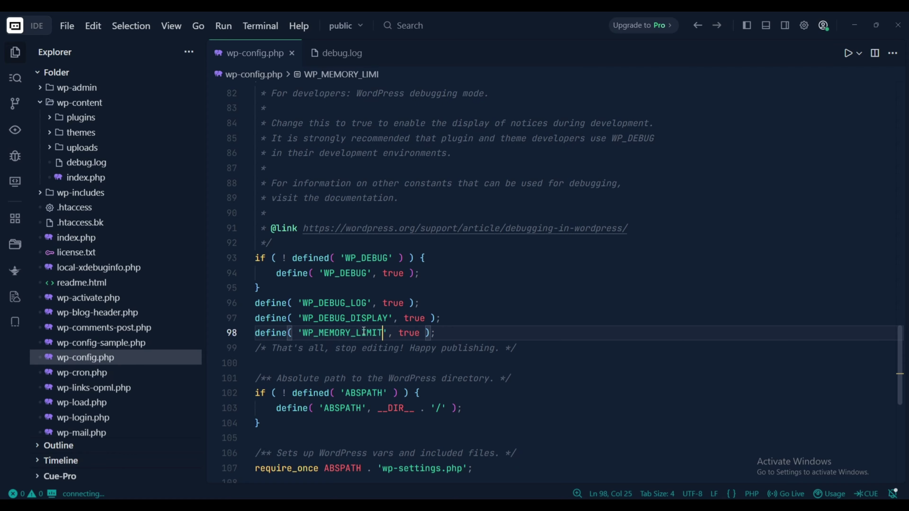
- Set the WP_MEMORY_LIMIT value to the quoted string '256M' in wp-config.php
double_click(409, 333)
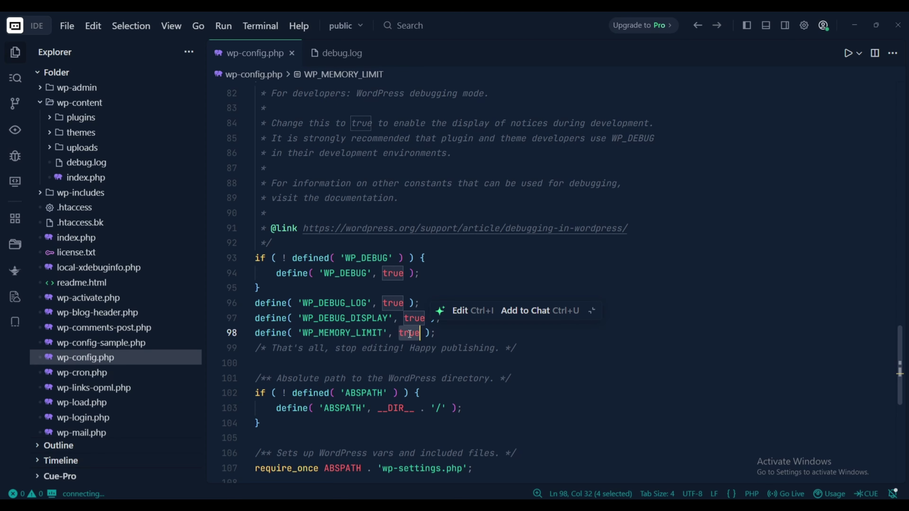
type("256")
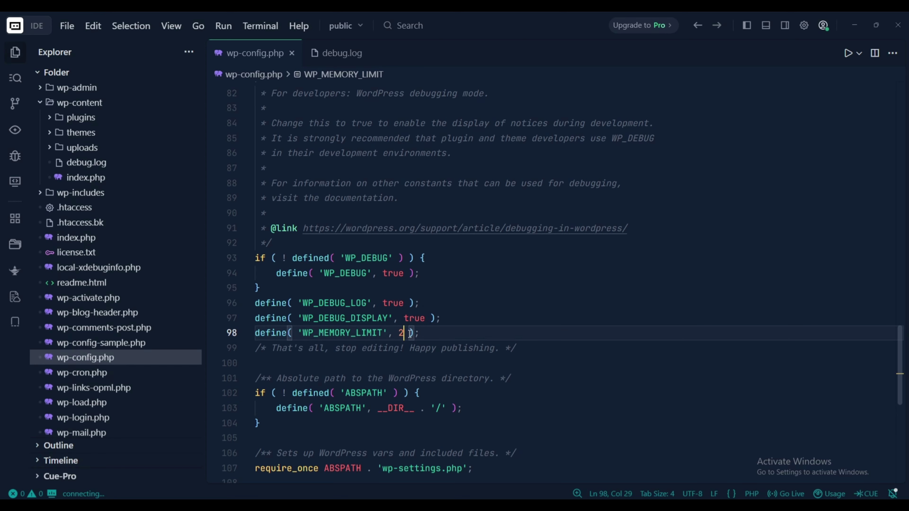
type("M")
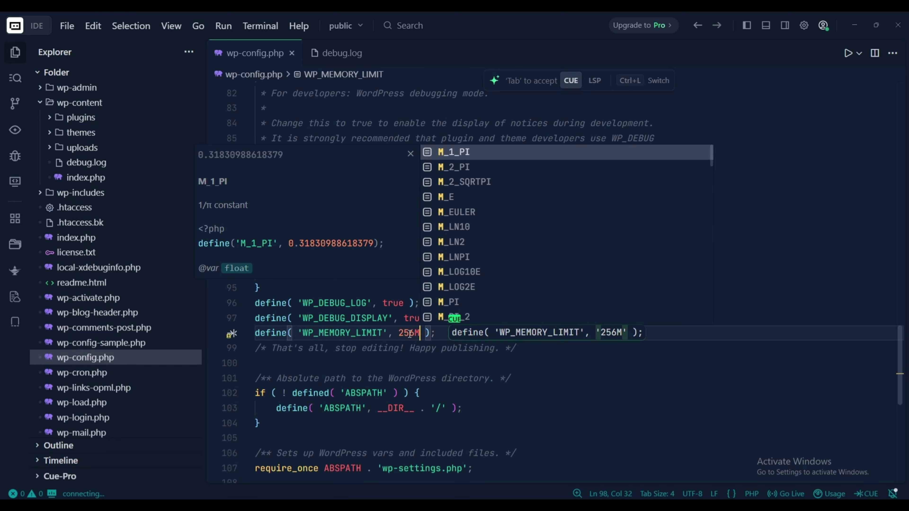
left_click(410, 334)
key("Right")
key("Right")
key("Right")
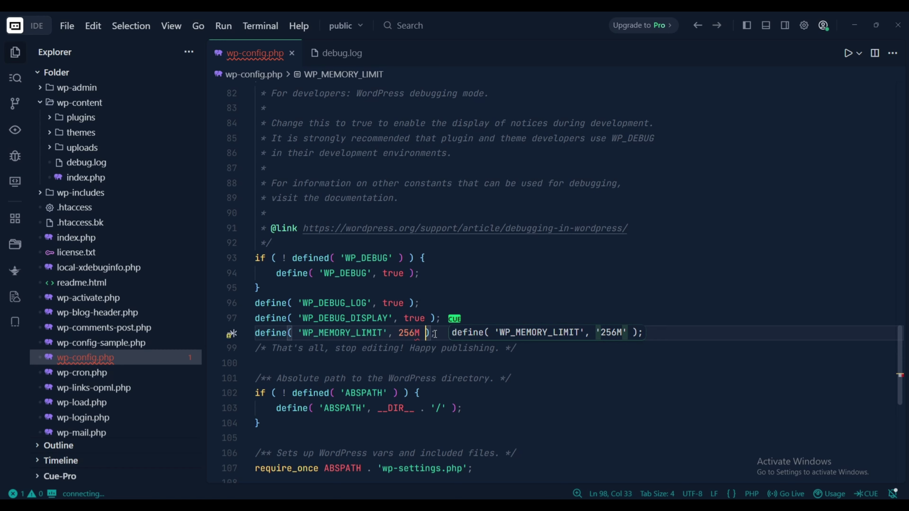
key("Tab")
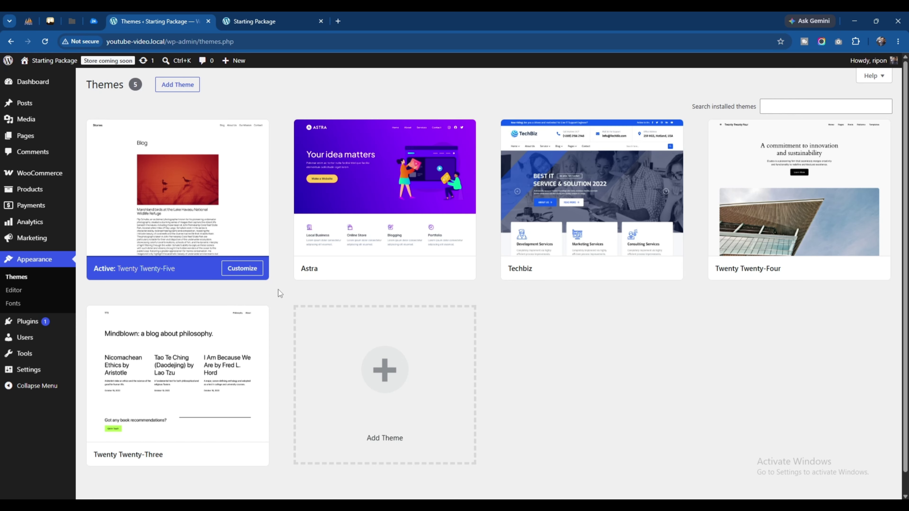
- In a new browser tab, download the latest WordPress package from wordpress.org/latest.zip and keep the blocked file
left_click(338, 21)
type("wor")
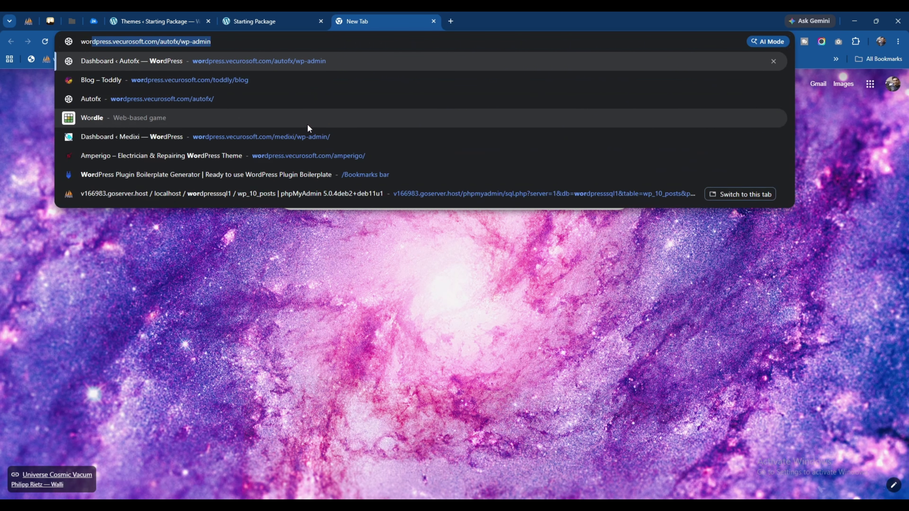
type("dpress")
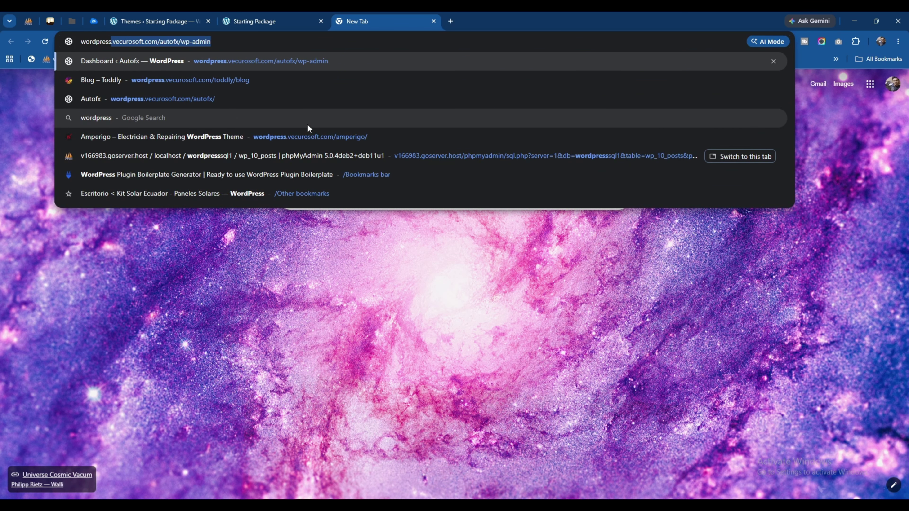
type(".org/")
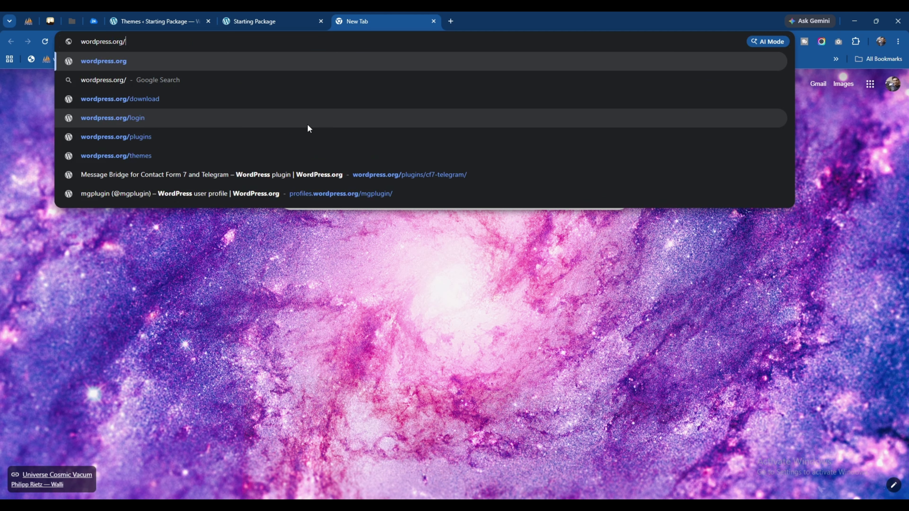
type("latest")
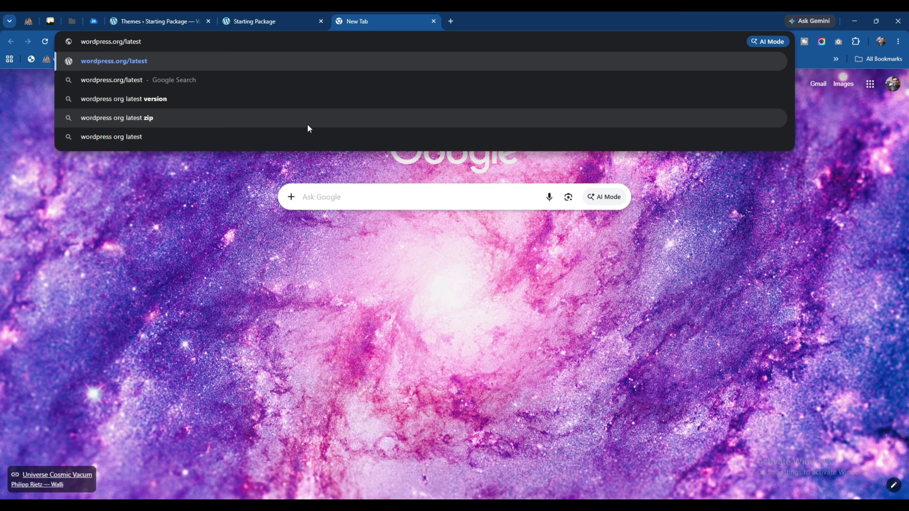
type(".zip")
key("Return")
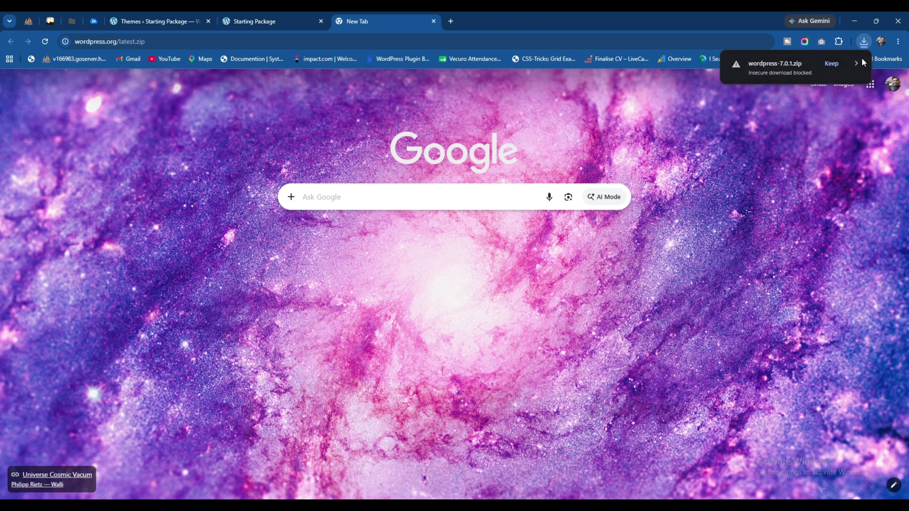
left_click(834, 65)
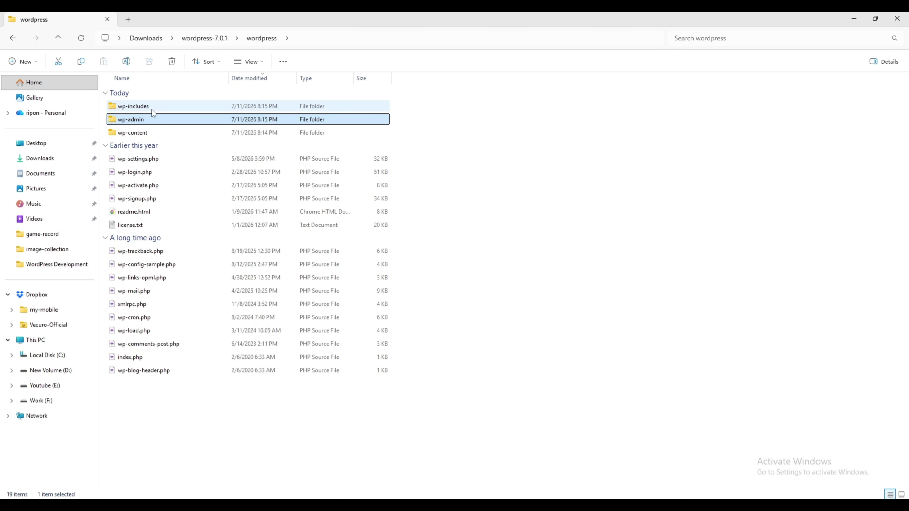
- In File Explorer, copy wp-includes and wp-admin from the extracted wordpress folder and go to the youtube-video site's public folder
left_click(152, 110, "ctrl")
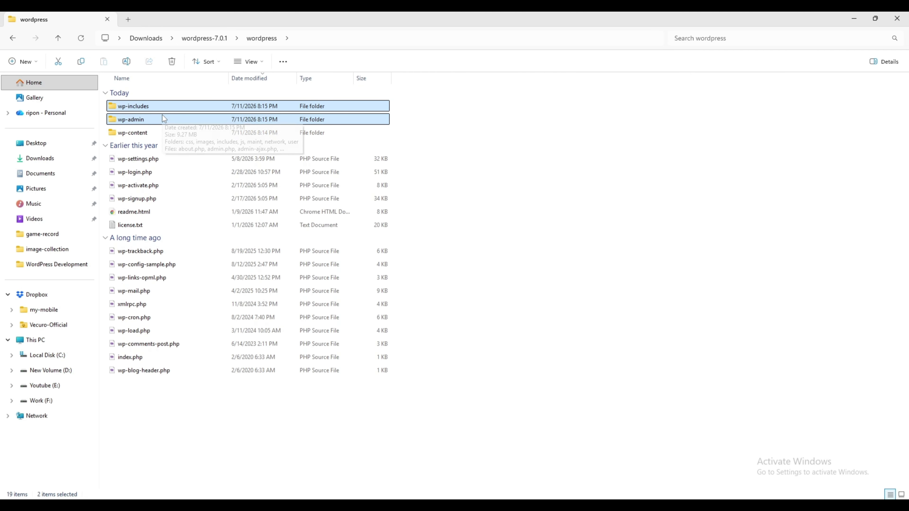
mouse_move(424, 506)
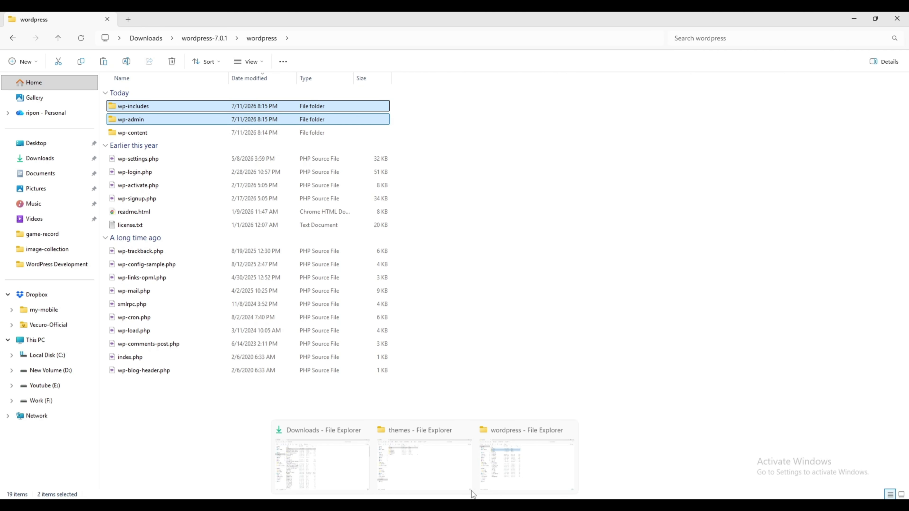
mouse_move(470, 458)
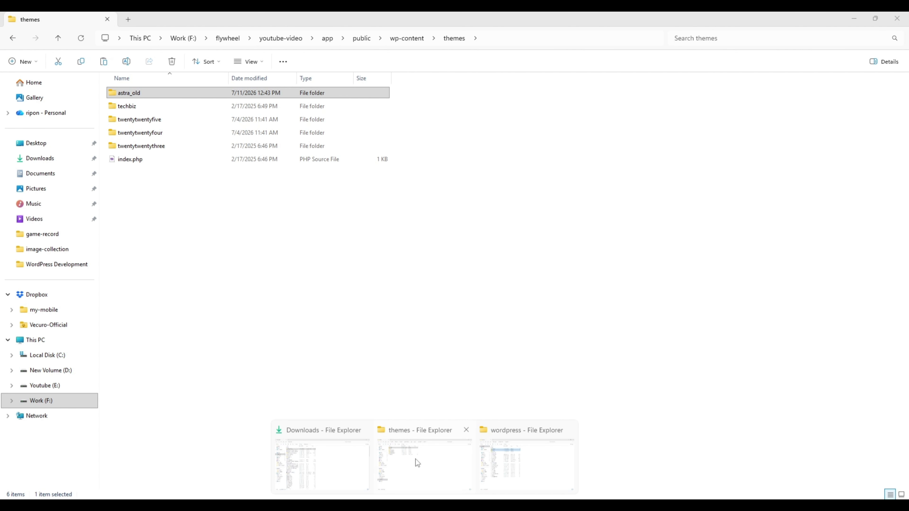
left_click(416, 459)
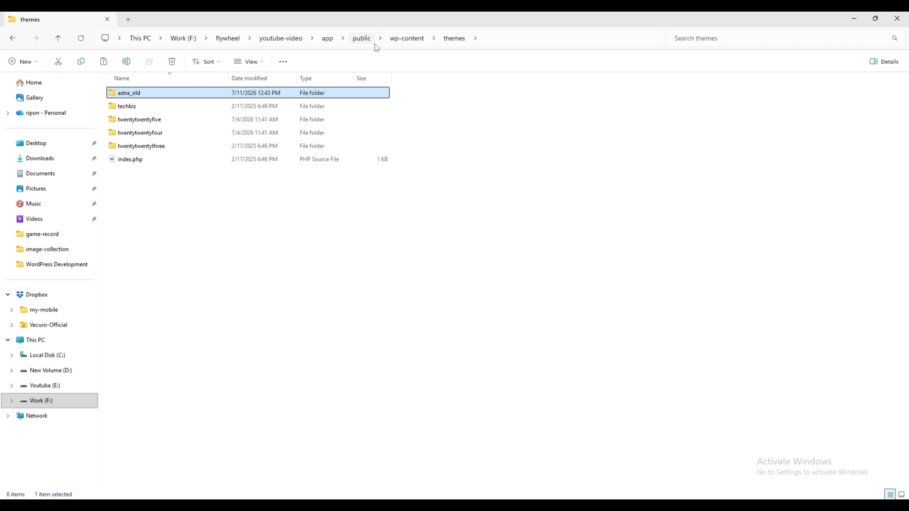
left_click(399, 43)
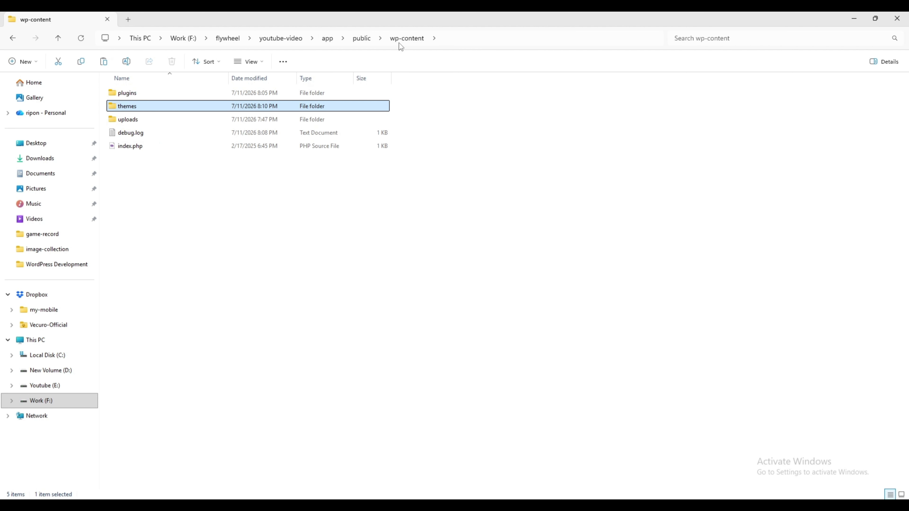
left_click(365, 40)
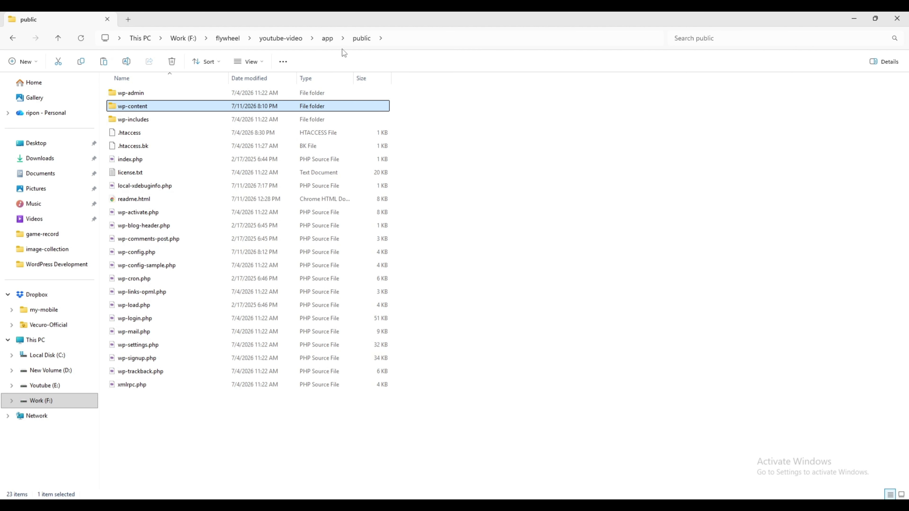
- Delete the existing wp-admin and wp-includes folders from the public folder and paste in the fresh copies
left_click(161, 118)
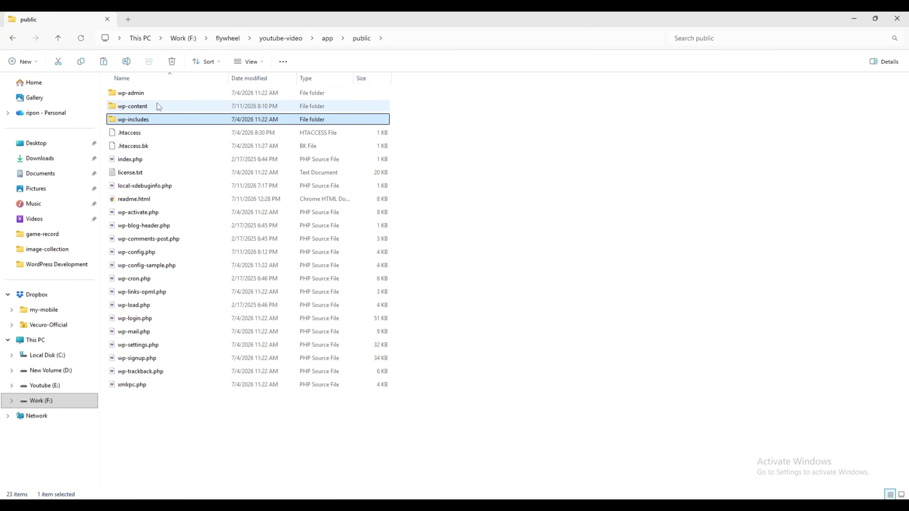
left_click(160, 94, "ctrl")
right_click(158, 92)
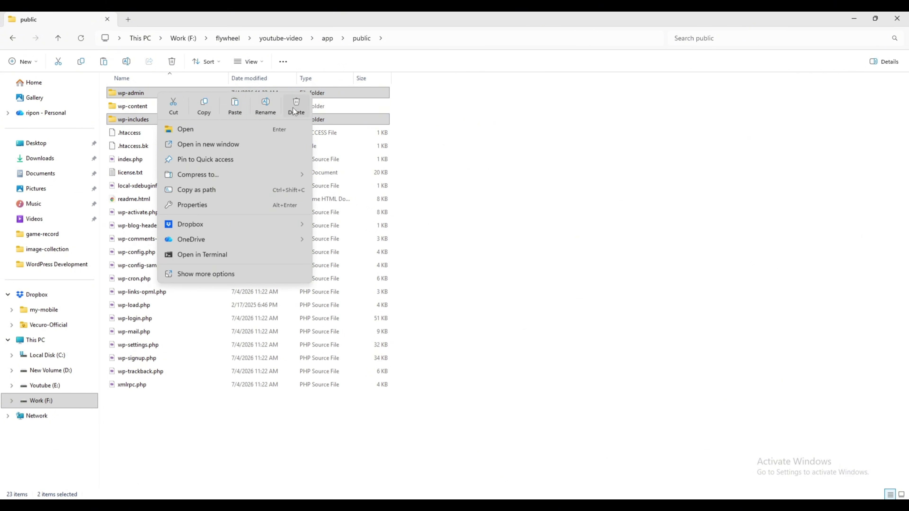
left_click(294, 108)
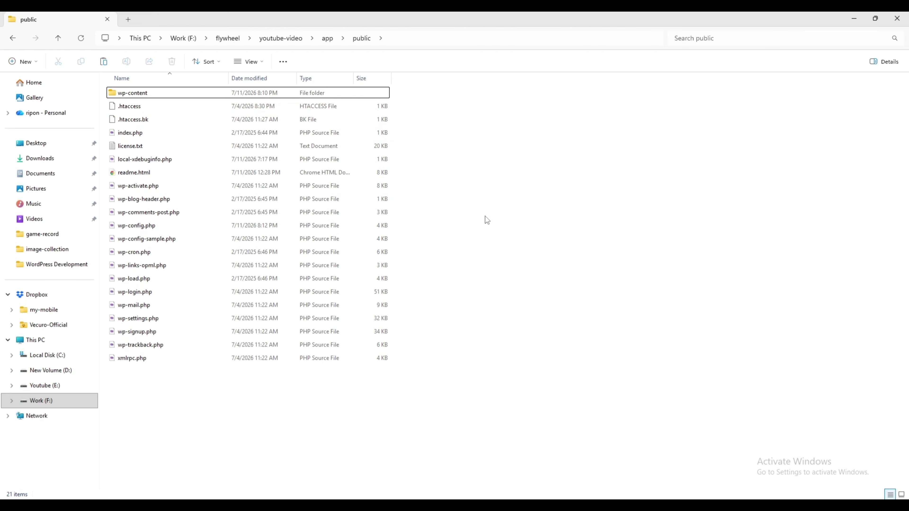
key("ctrl+z")
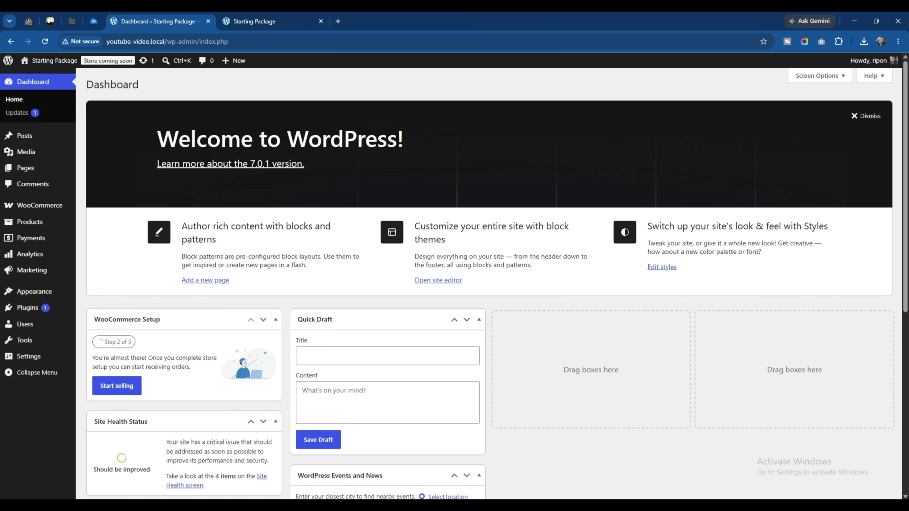
- In File Explorer, rename the .htaccess file in the public folder to .htaccess_old and accept the extension change
mouse_move(425, 506)
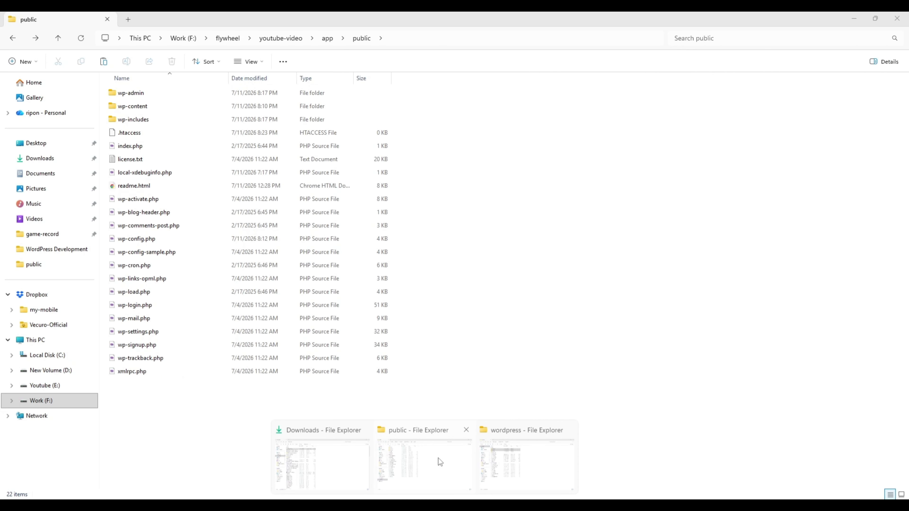
left_click(438, 458)
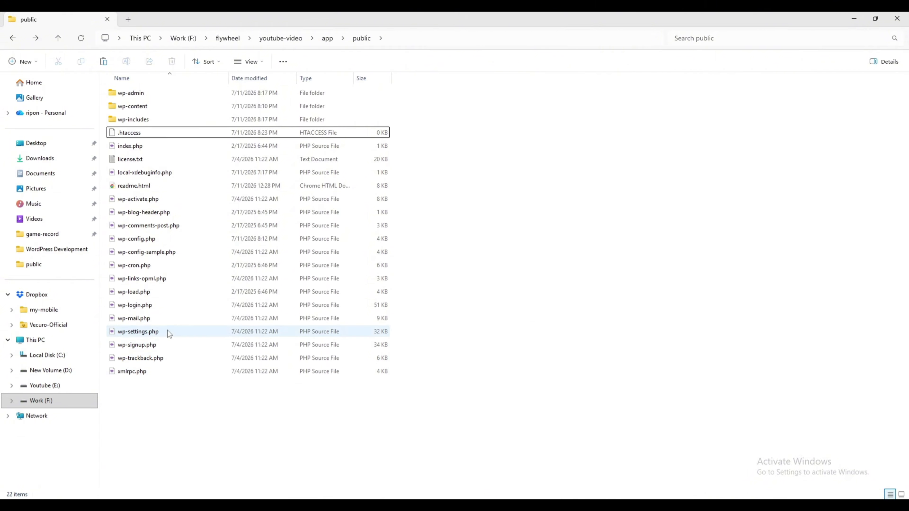
left_click(150, 134)
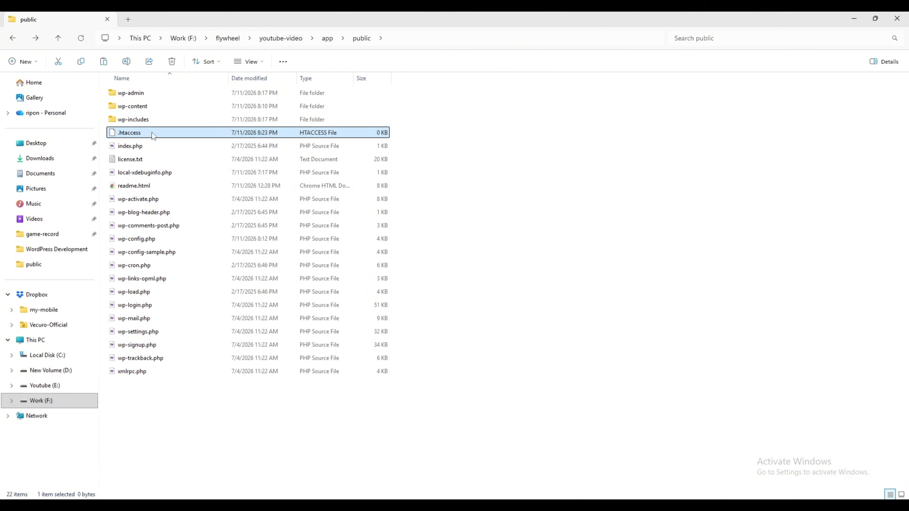
left_click(154, 135)
left_click(152, 133)
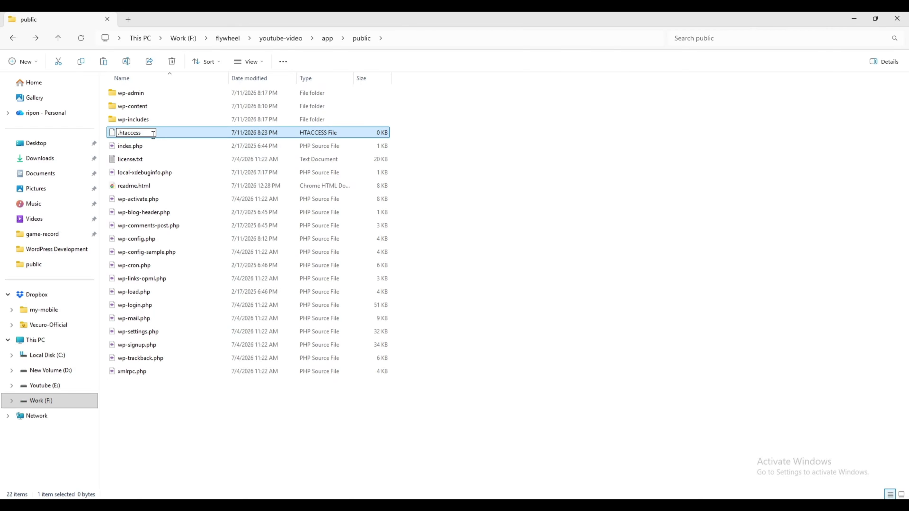
type("_old")
key("Return")
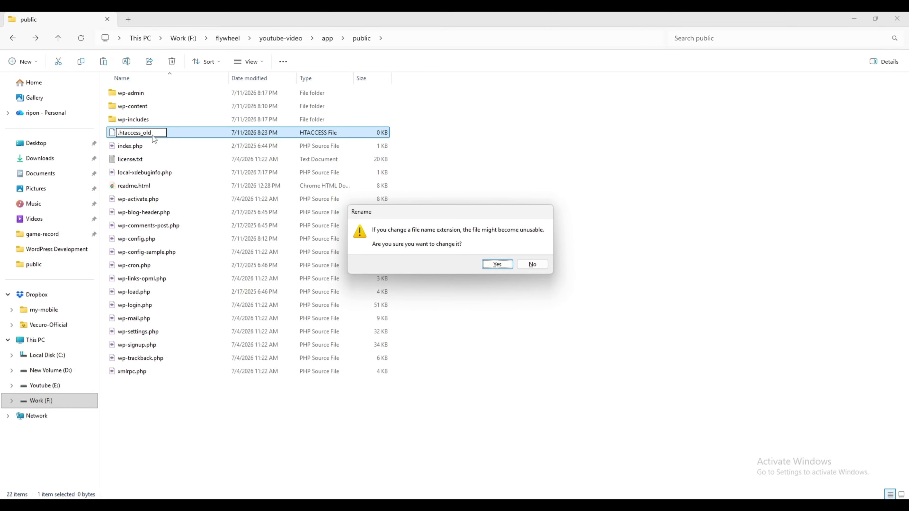
left_click(497, 265)
left_click(495, 267)
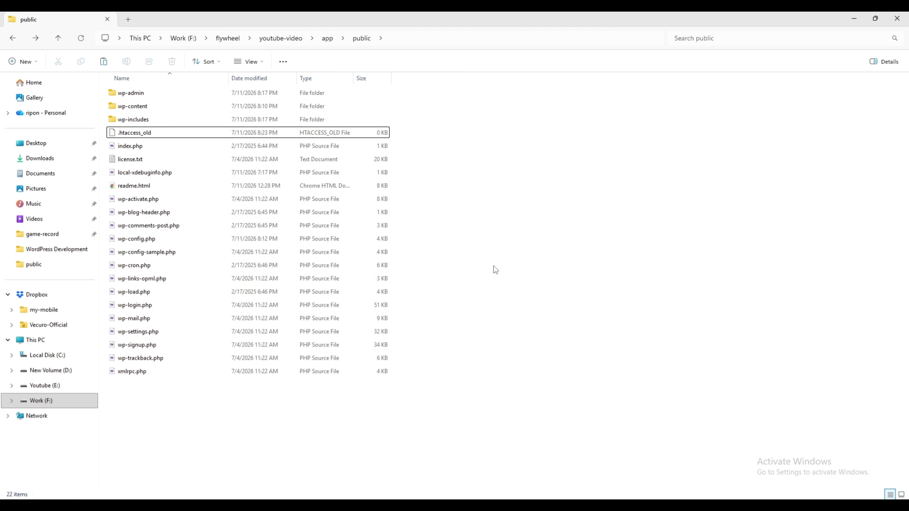
- In the WordPress dashboard in the browser, open the Permalinks settings and save them without changing any options
key("alt+Tab")
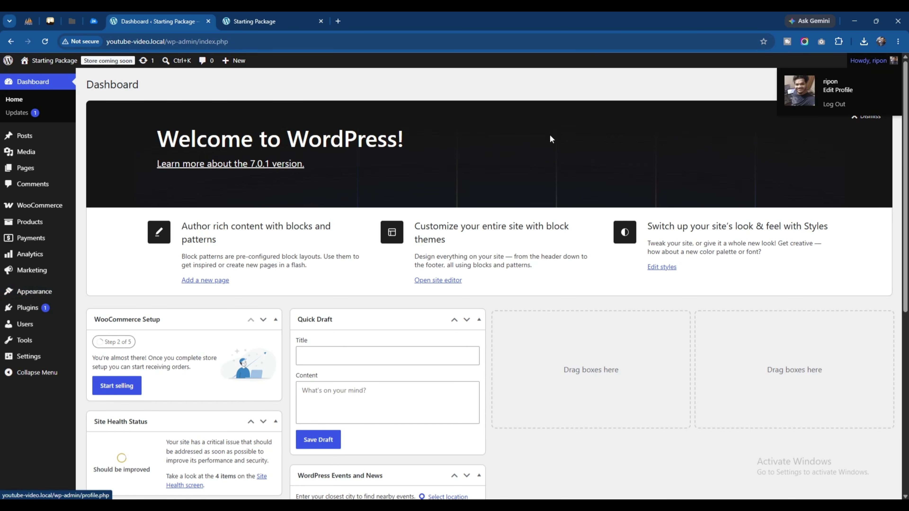
mouse_move(42, 342)
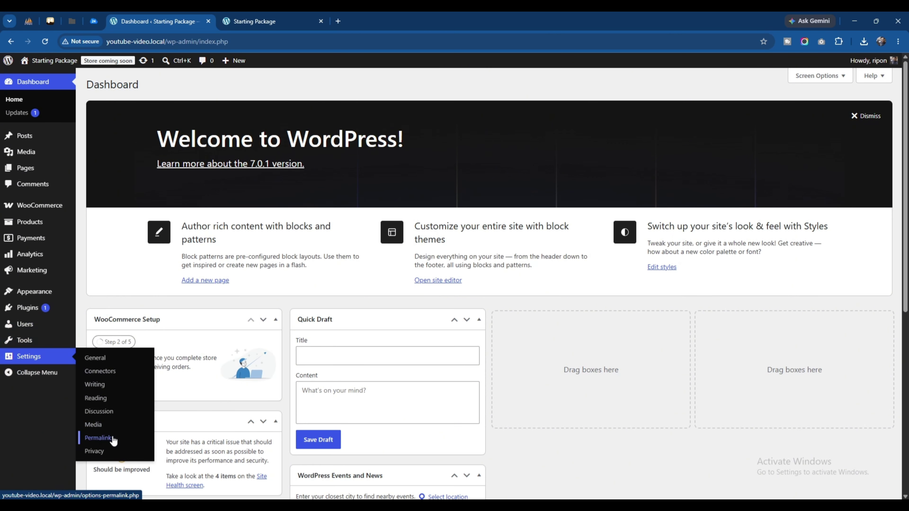
left_click(112, 436)
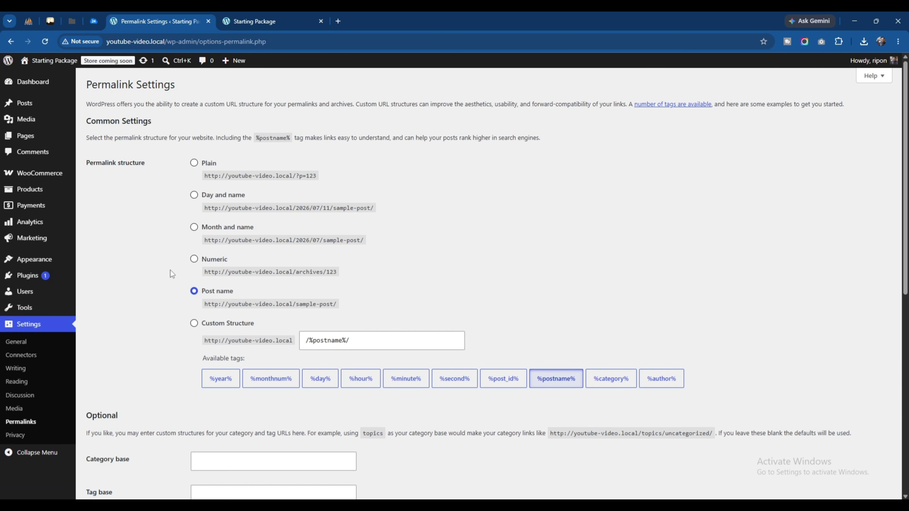
scroll(170, 271, "down", 10)
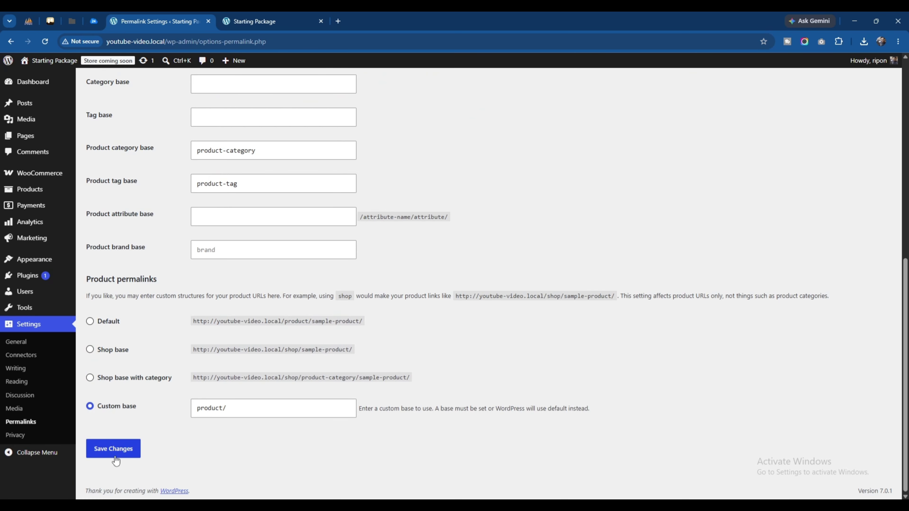
left_click(111, 449)
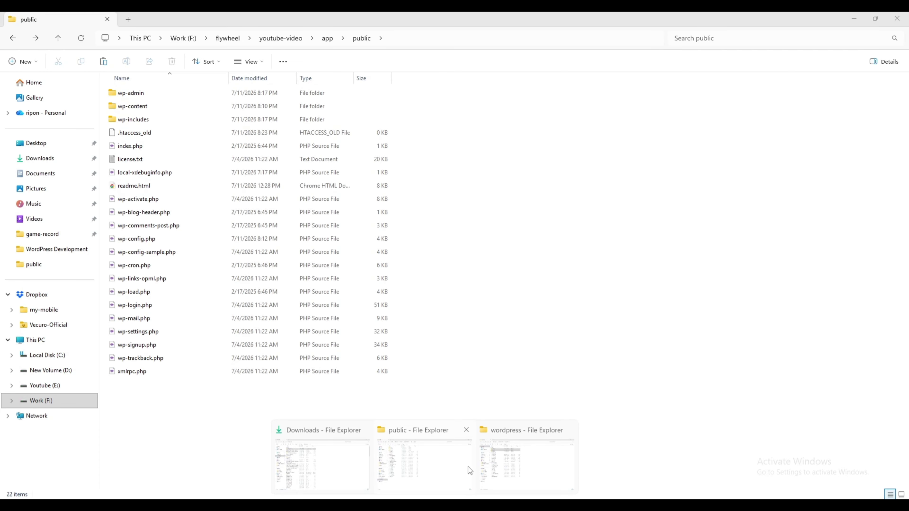
- Back in File Explorer, create a new text document in the public folder and name it .htaccess, accepting the extension change
left_click(466, 470)
left_click(162, 136)
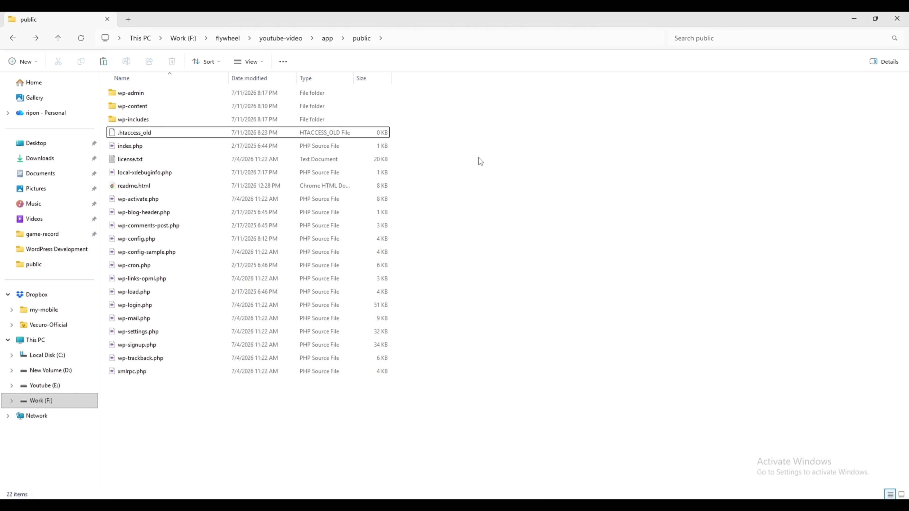
right_click(474, 144)
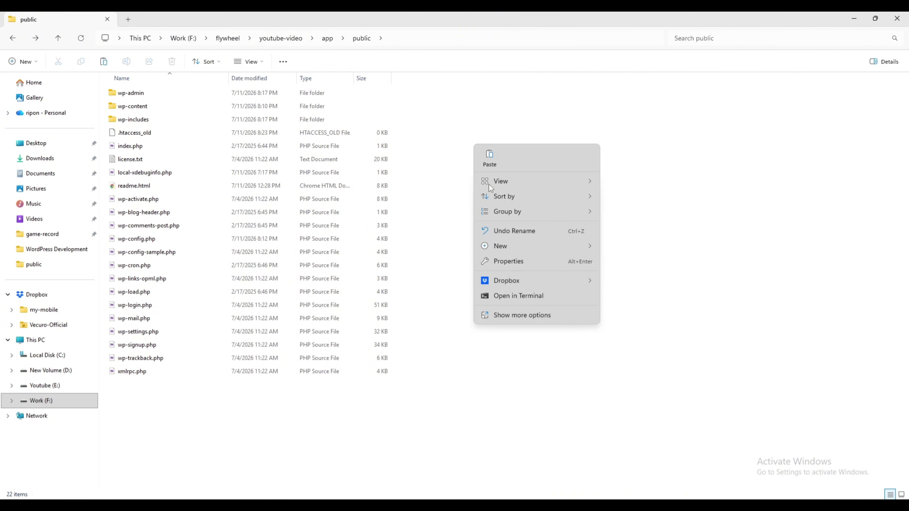
mouse_move(516, 244)
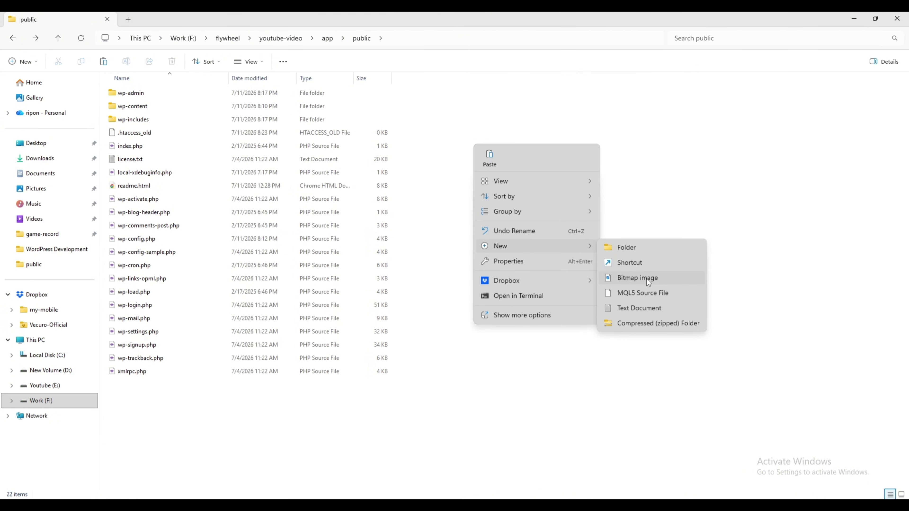
left_click(650, 310)
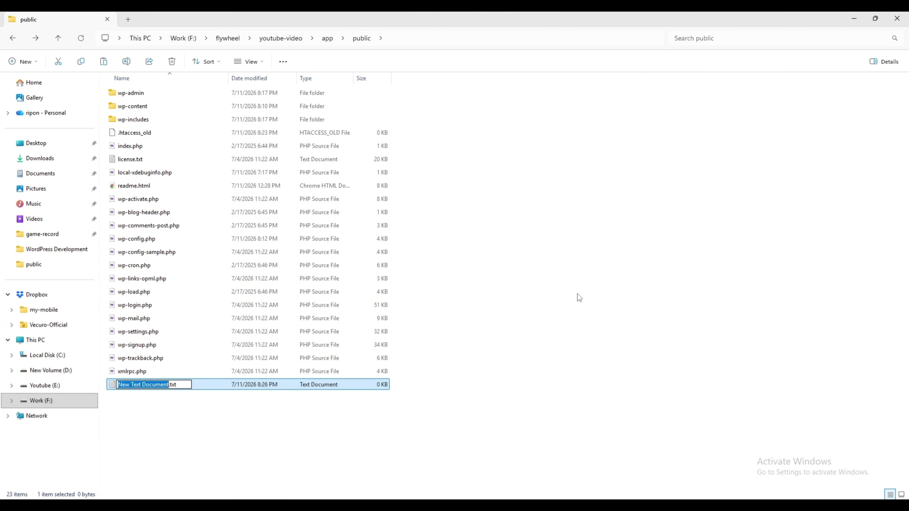
key("ctrl+a")
key("BackSpace")
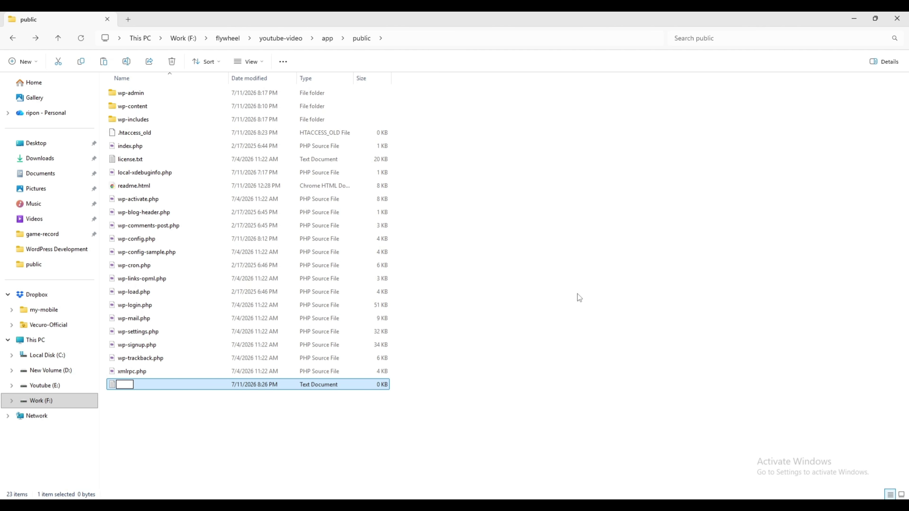
type(".htaccess")
key("Return")
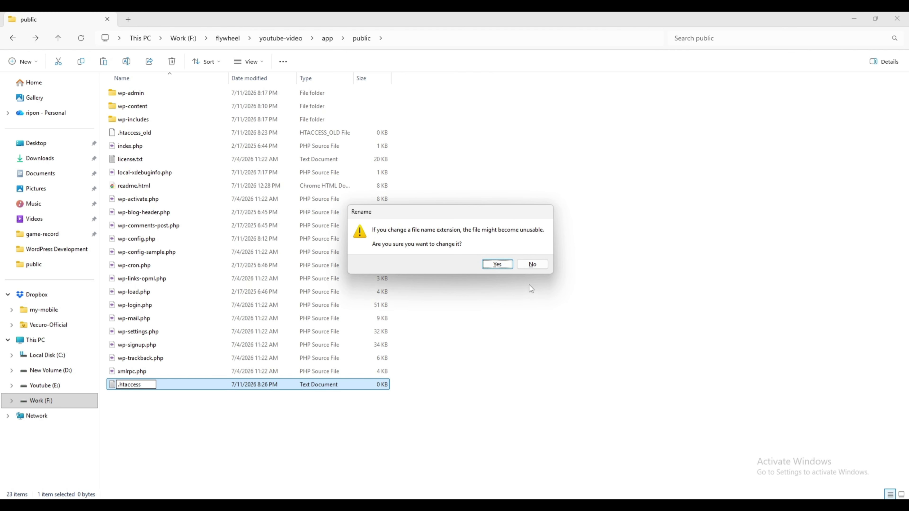
left_click(505, 265)
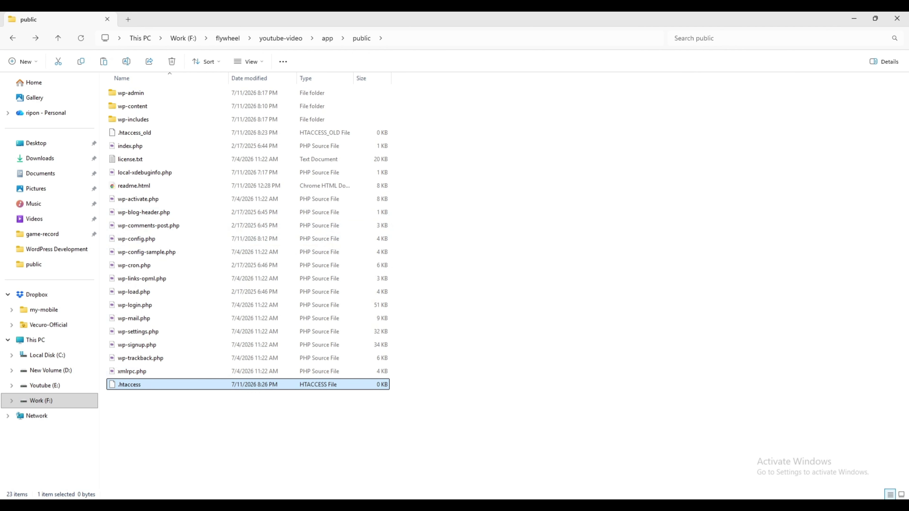
- In a new browser tab, search for "give me default htaccess file for wordpress" and copy the basic single-site WordPress code block
key("alt+Tab")
left_click(339, 21)
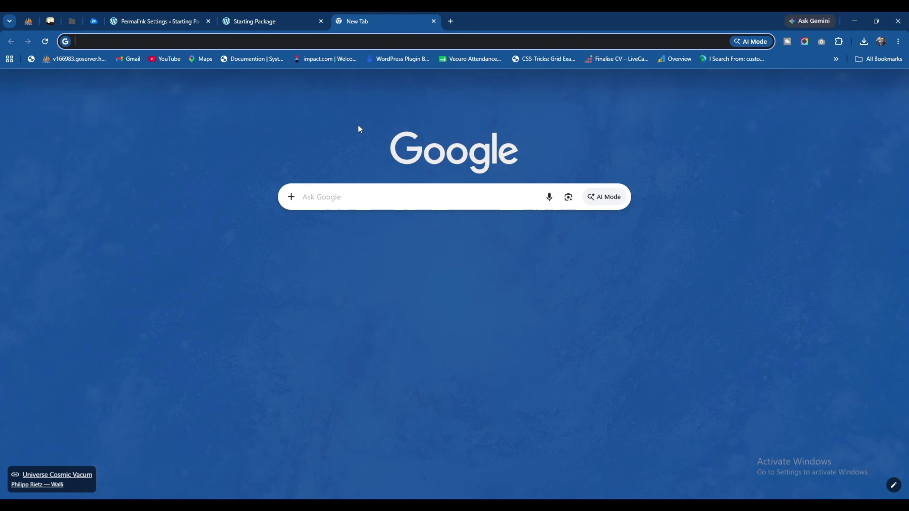
type("giv")
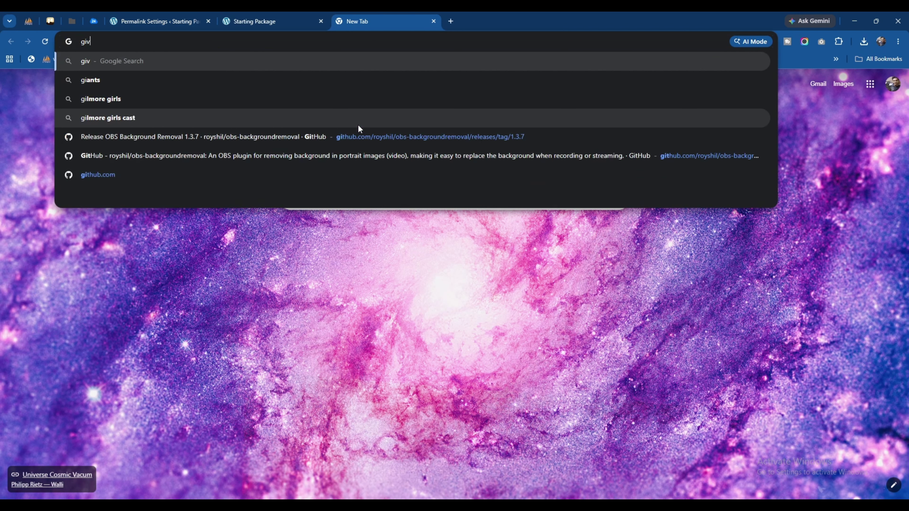
type("e me de")
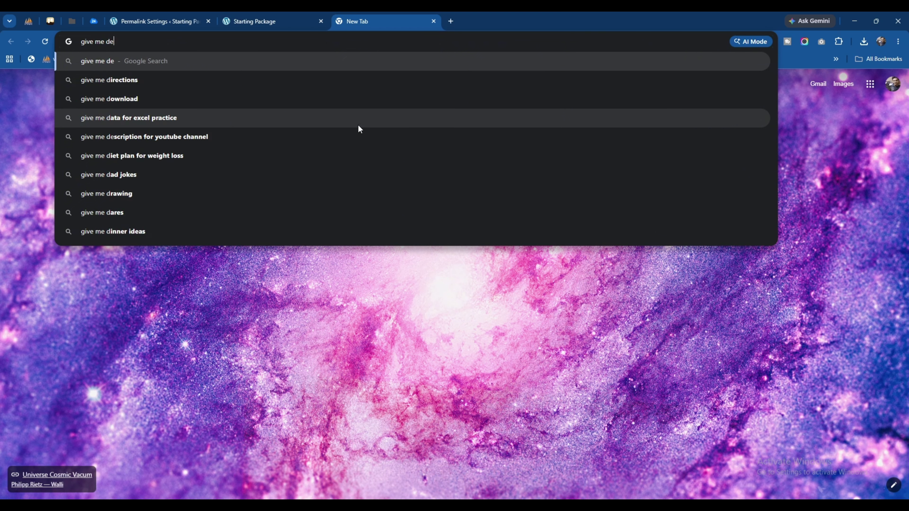
type("fault ")
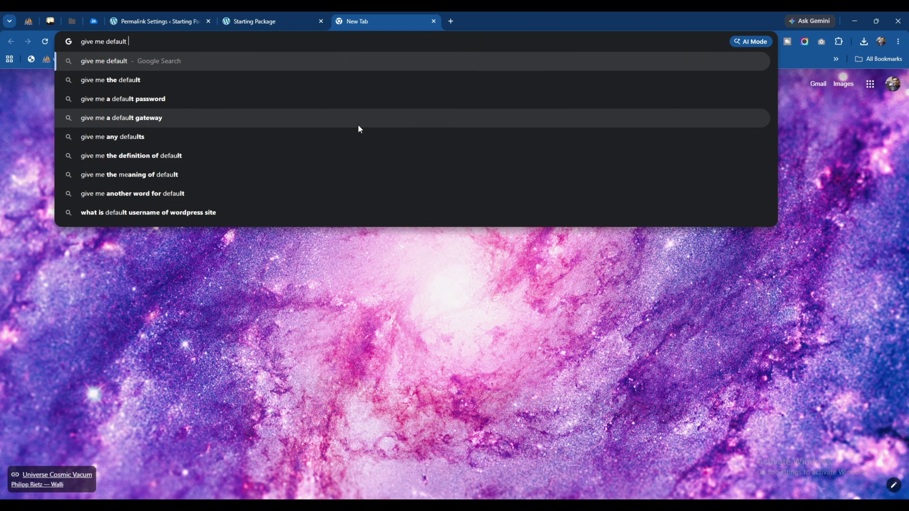
type("htaccess")
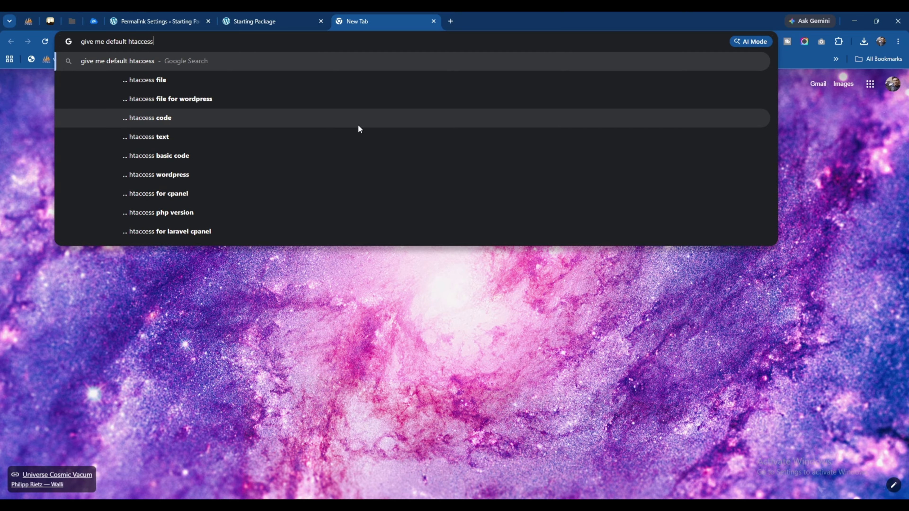
key("Down")
key("Down")
key("Return")
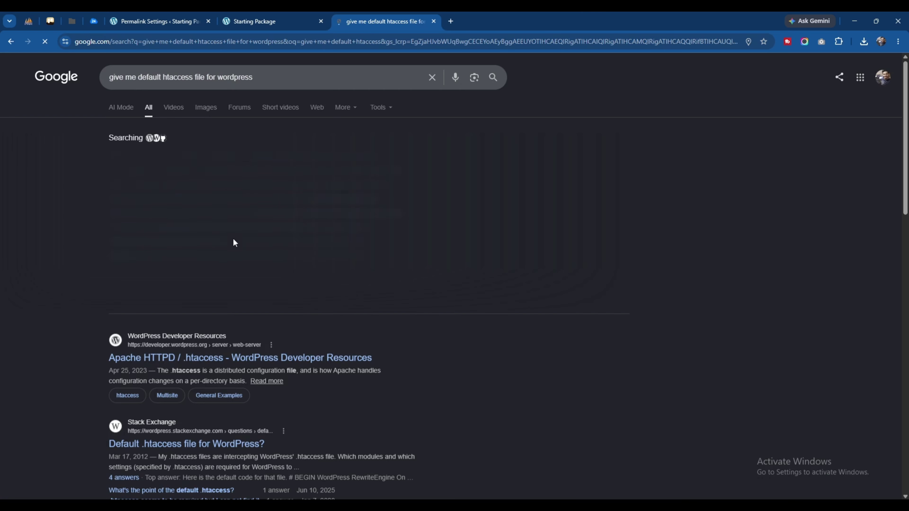
left_click(215, 296)
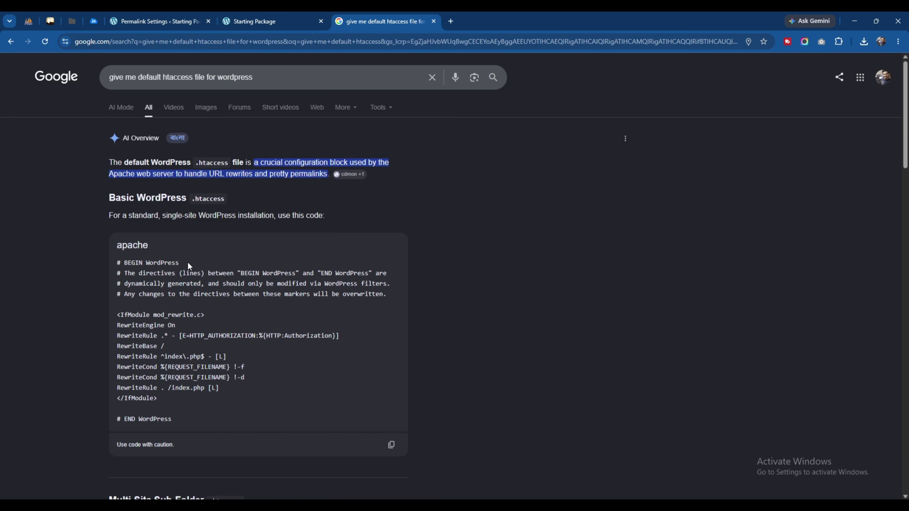
scroll(184, 258, "down", 1)
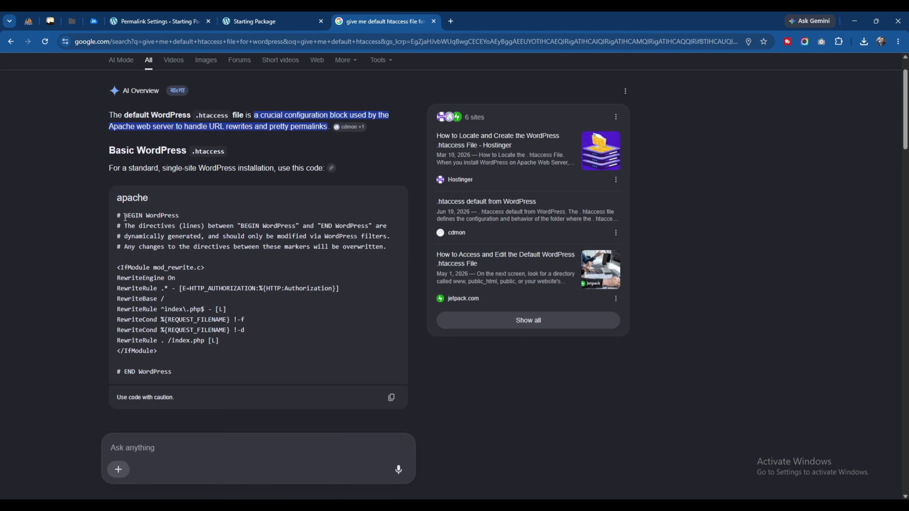
left_click_drag(173, 371, 112, 213)
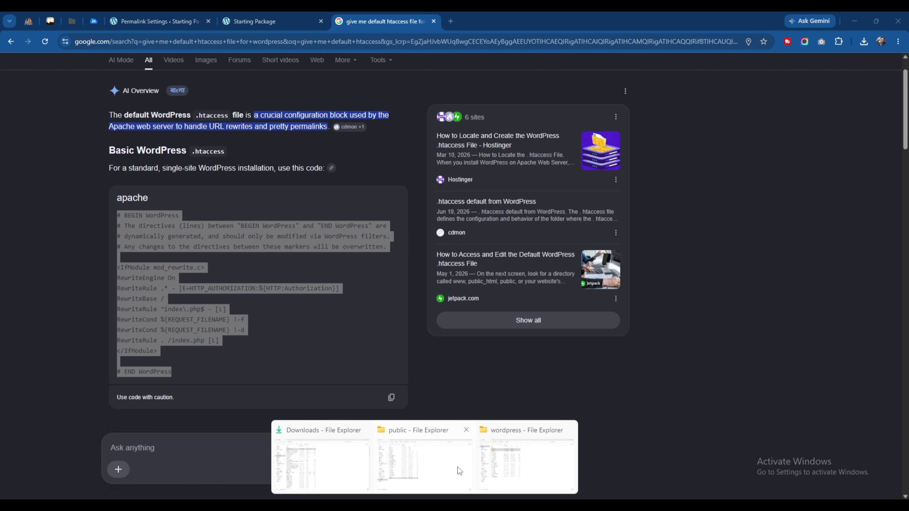
- Open the new .htaccess file from File Explorer in the code editor, paste in the copied WordPress rules, and save and close it
left_click(456, 467)
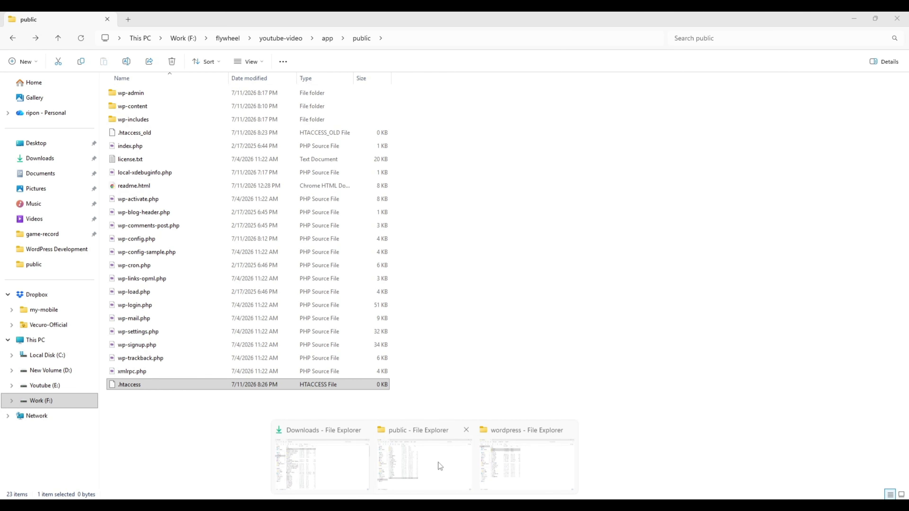
right_click(167, 382)
left_click(149, 424)
left_click(149, 386)
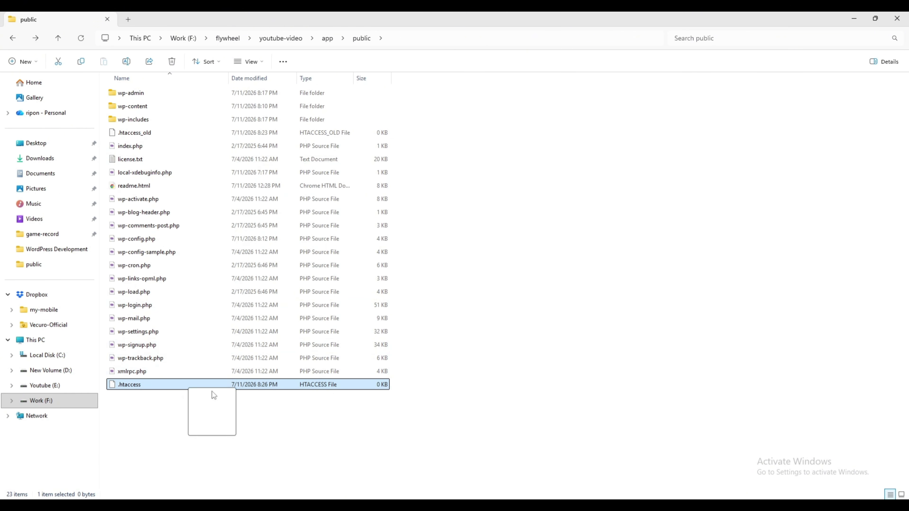
left_click_drag(214, 395, 529, 194)
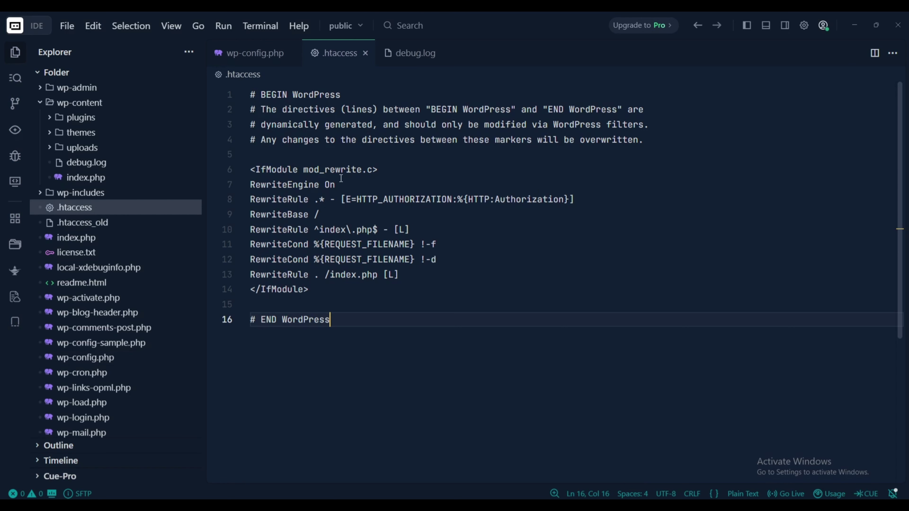
left_click(345, 289)
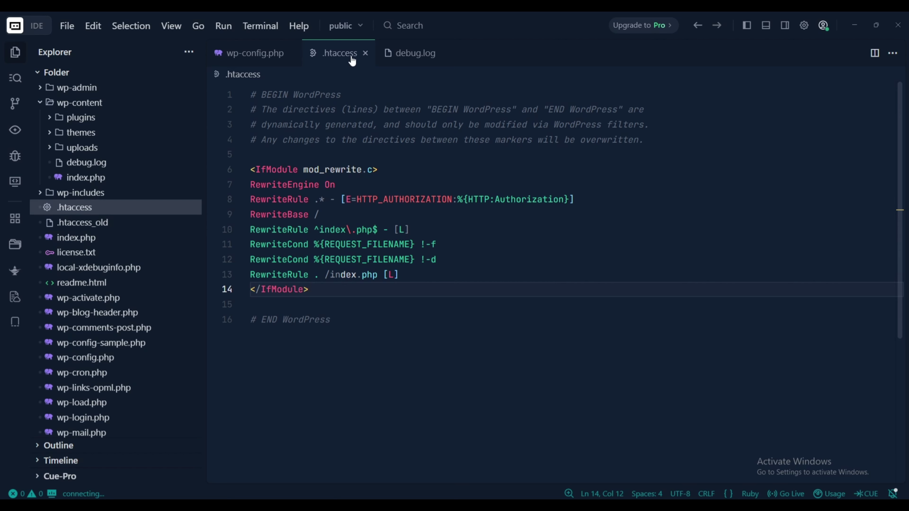
left_click(365, 53)
- Return to the browser and reload the youtube-video.local home page to check that the site loads
key("alt+Tab")
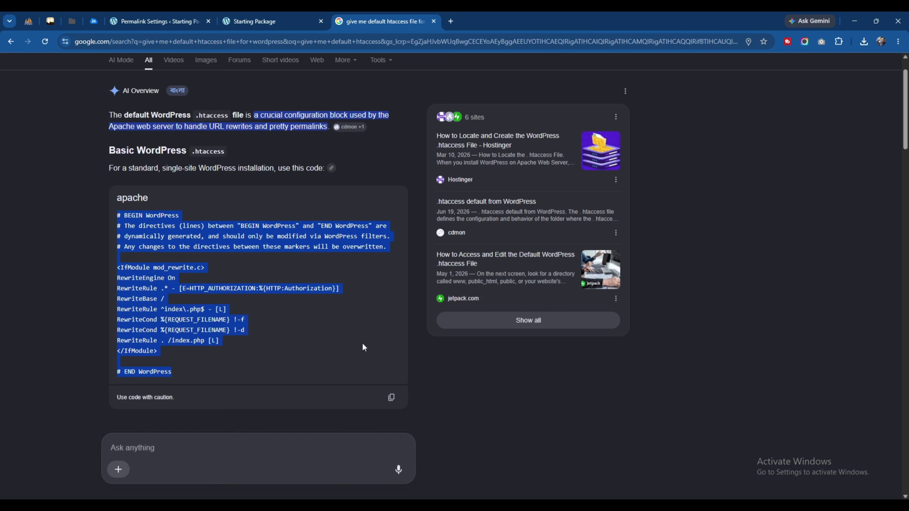
left_click(299, 16)
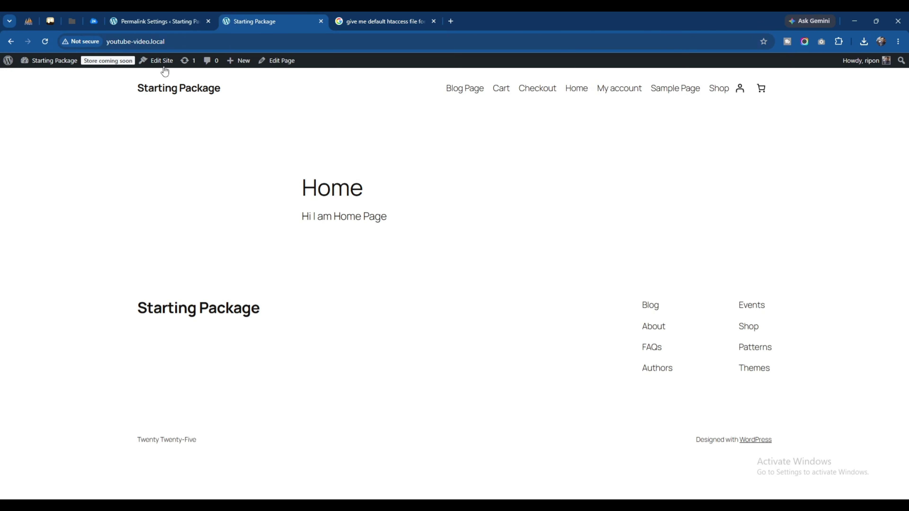
left_click(45, 41)
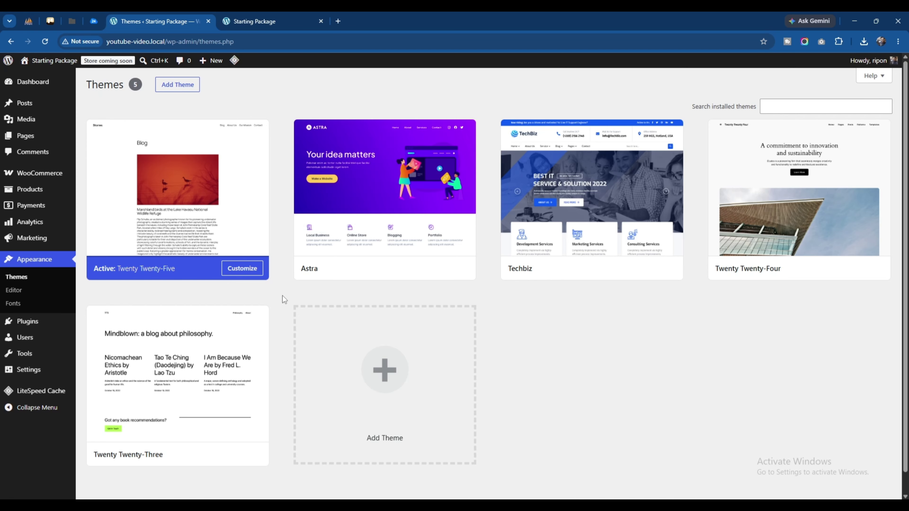
- Purge all LiteSpeed caches from the WordPress admin
mouse_move(235, 63)
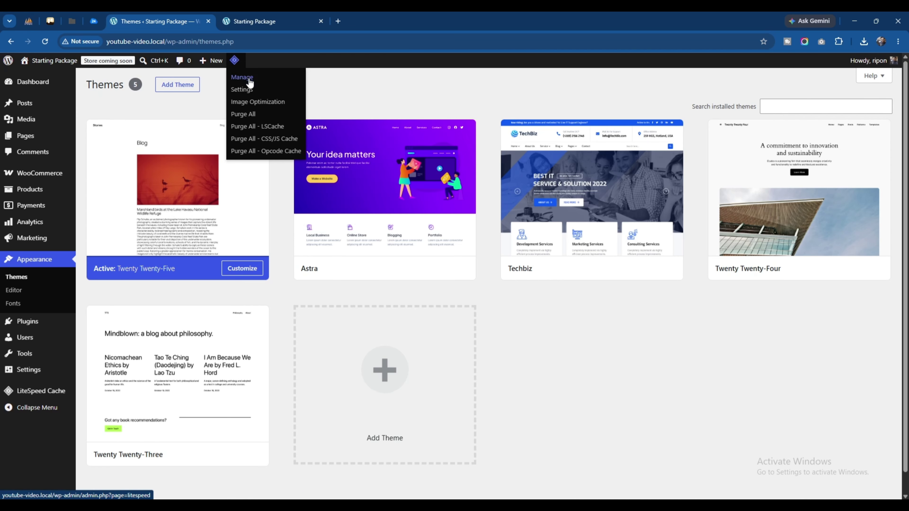
left_click(249, 116)
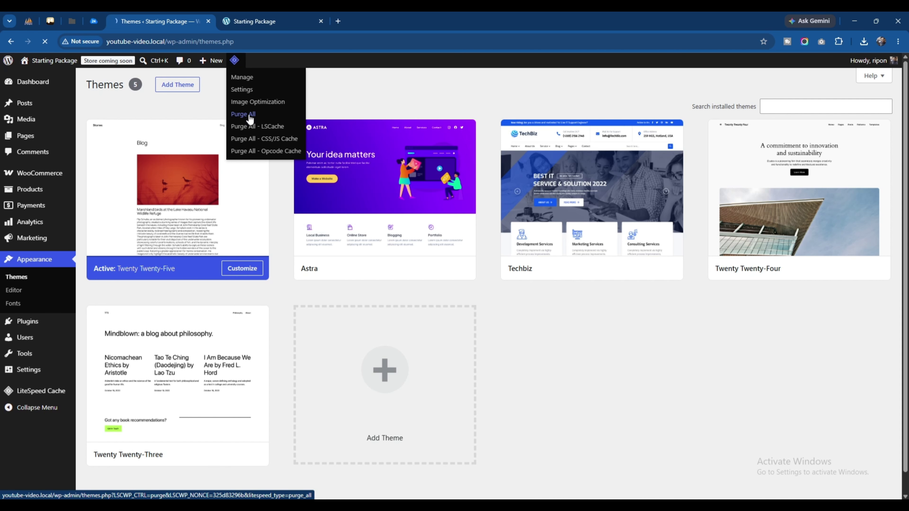